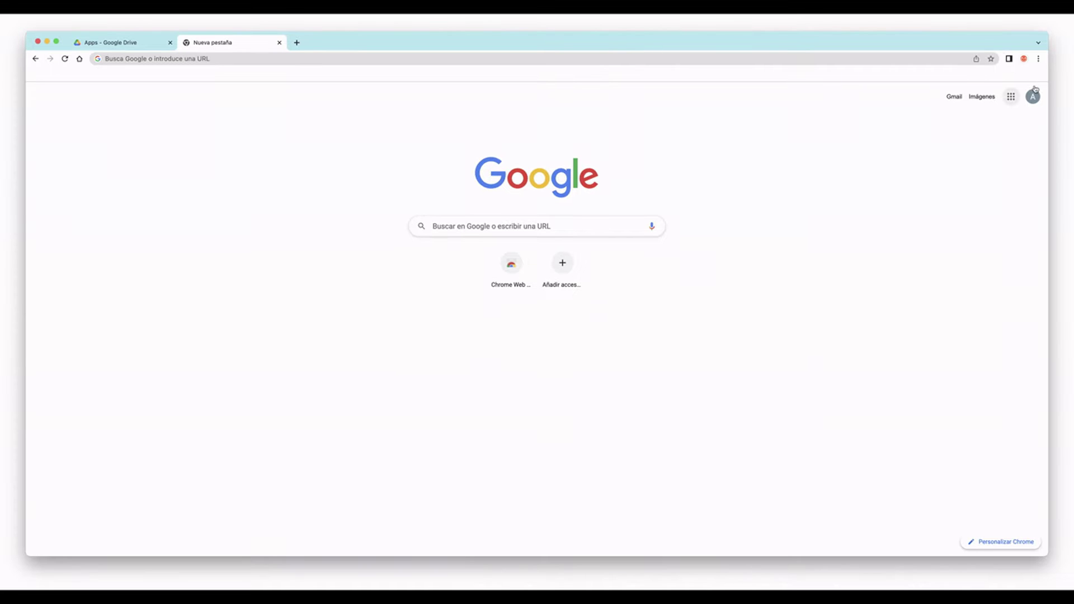
Open Google Drive and create a blank Google Sheets spreadsheet from the Apps folder.
click(1011, 96)
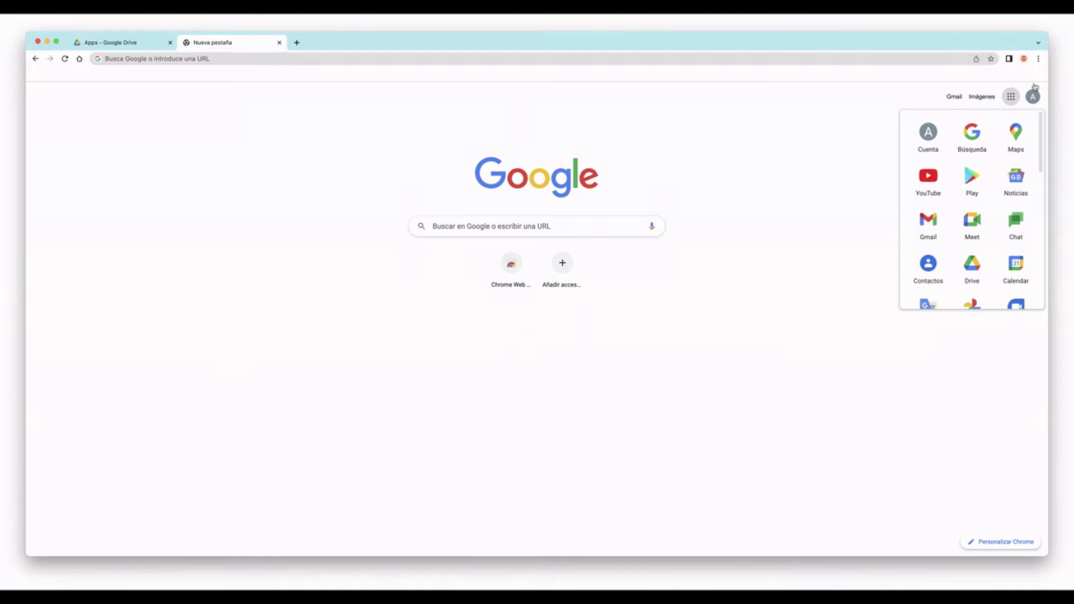
click(993, 269)
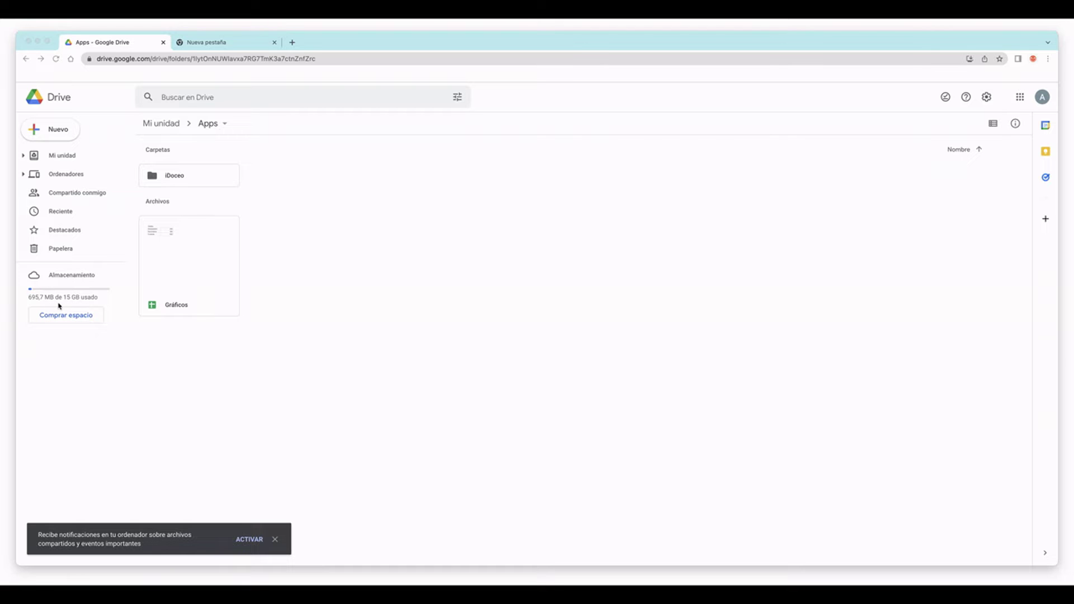
click(421, 239)
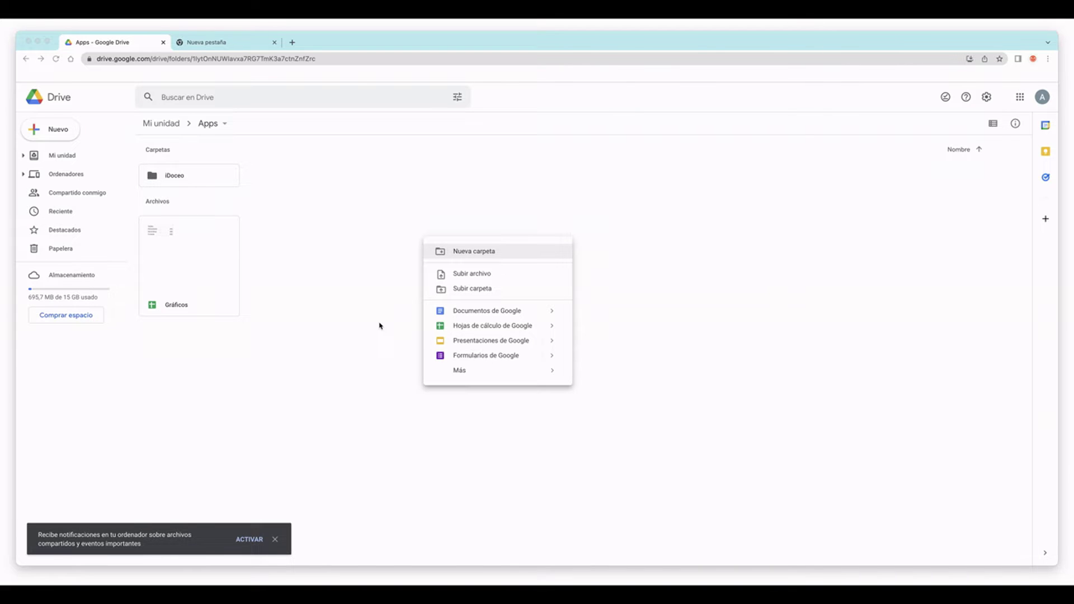
click(337, 226)
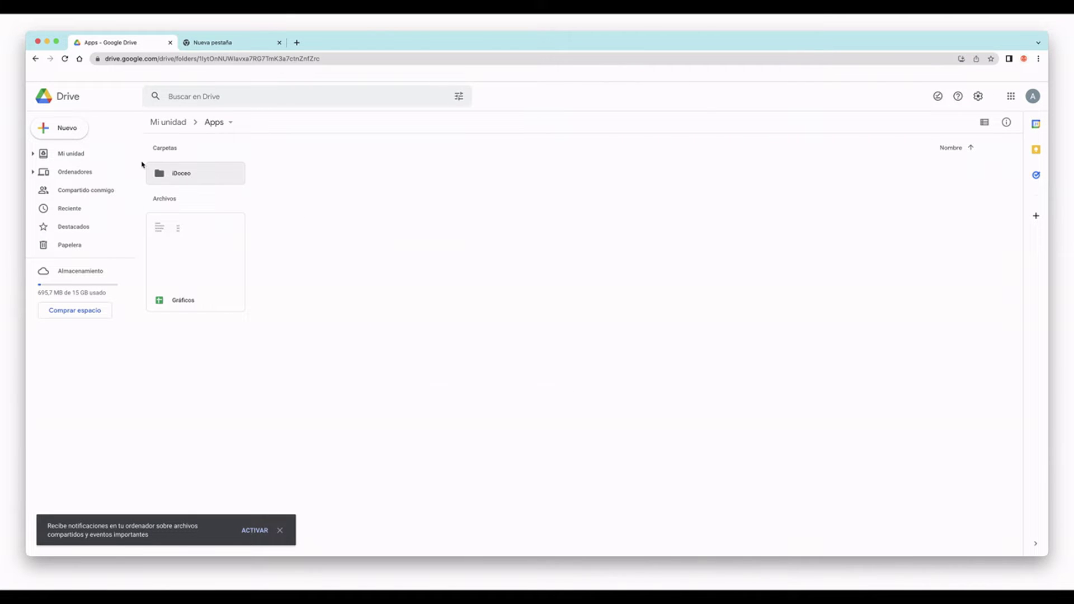
click(41, 121)
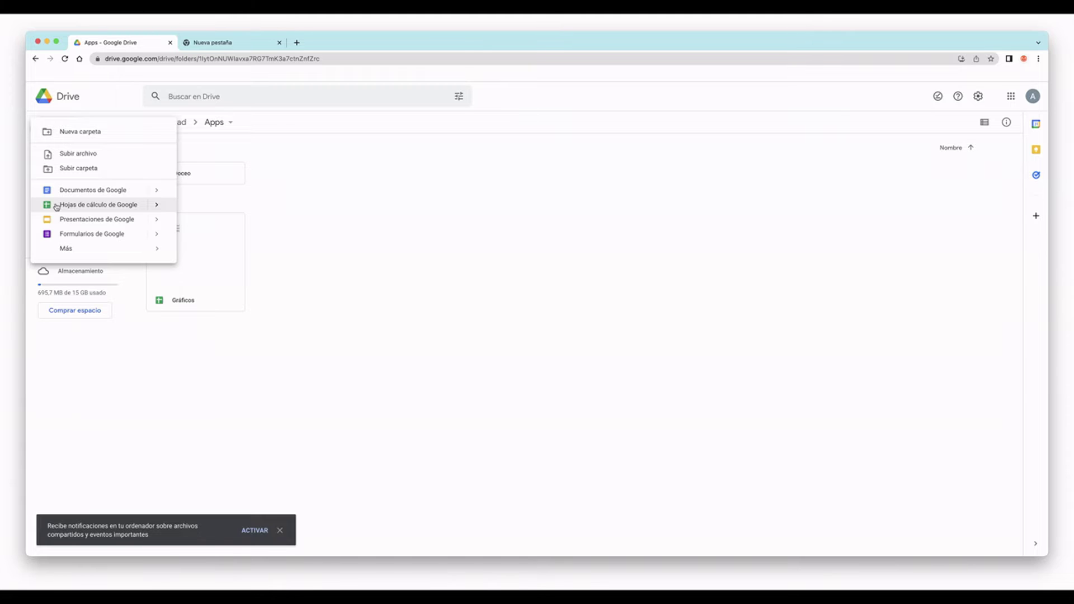
click(57, 205)
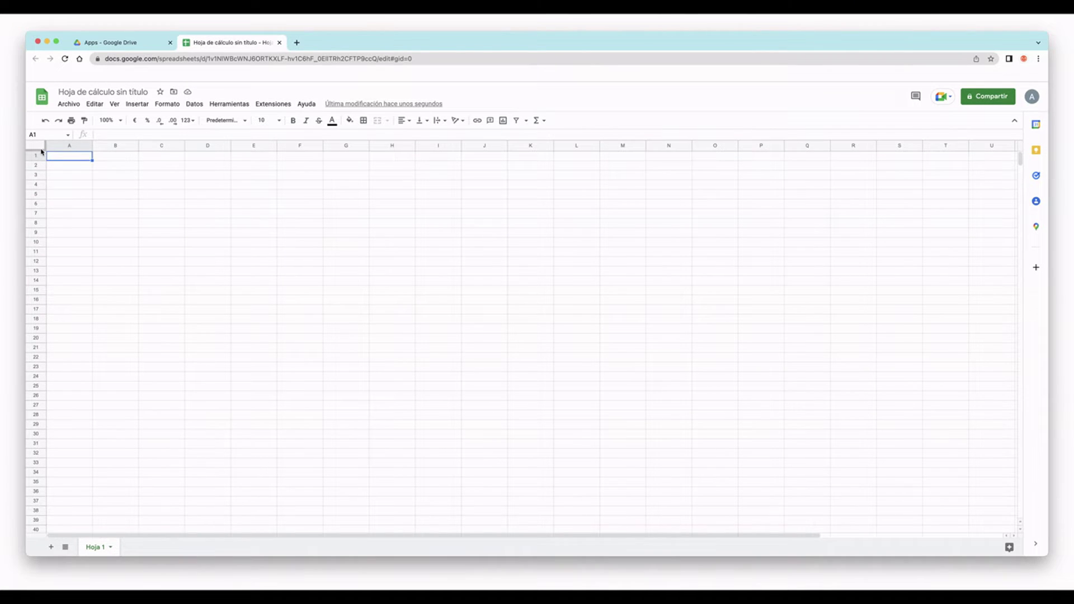
Fill A1:B4 with a Gastos table listing Alimentación 400, Suministros 300 and Vivienda 500.
text(Gastos Alimentación	400 Suministros	300 Vivienda	500)
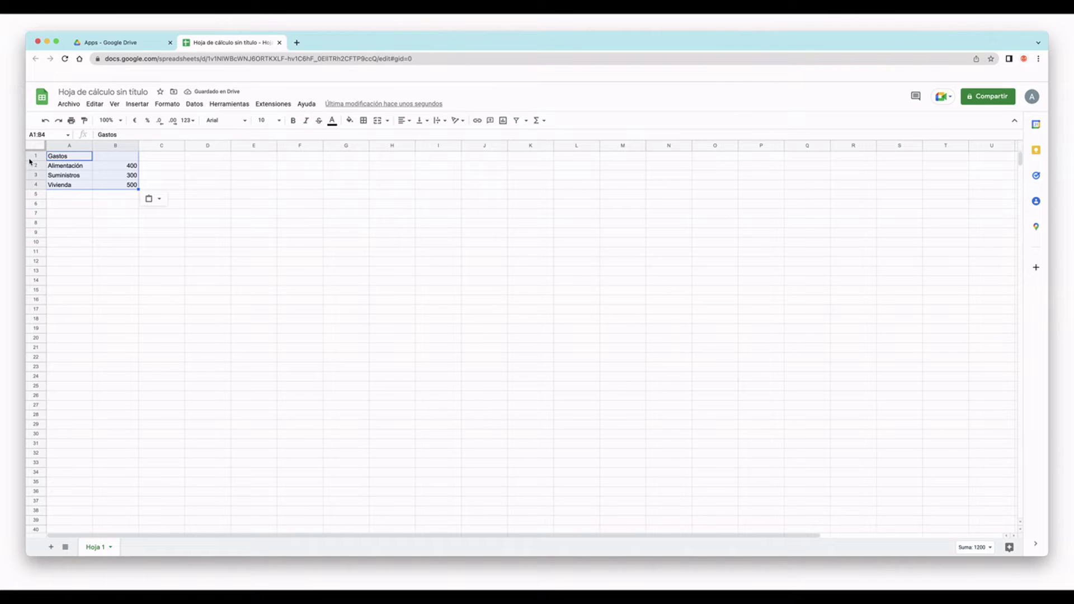
key(Right)
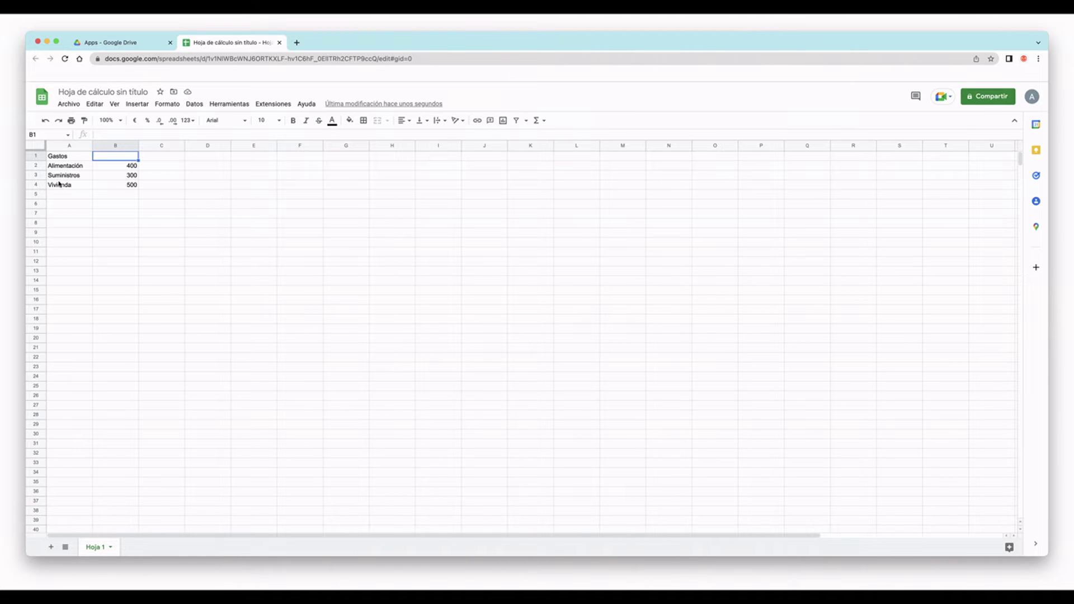
click(94, 186)
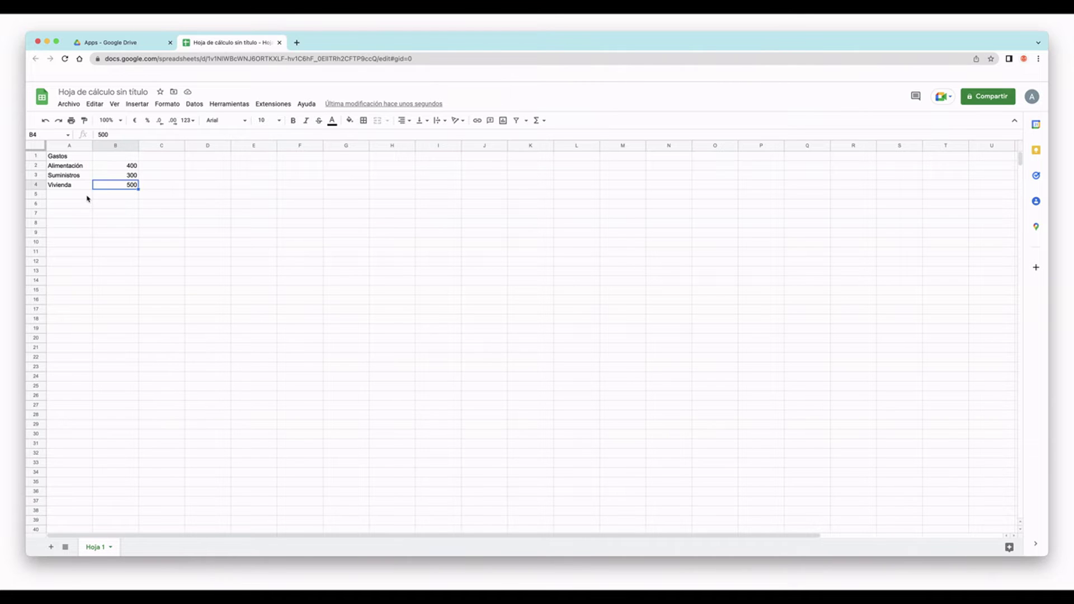
Insert a chart based on the Gastos data in A1:B4.
click(33, 154)
click(82, 157)
drag(82, 157, 106, 185)
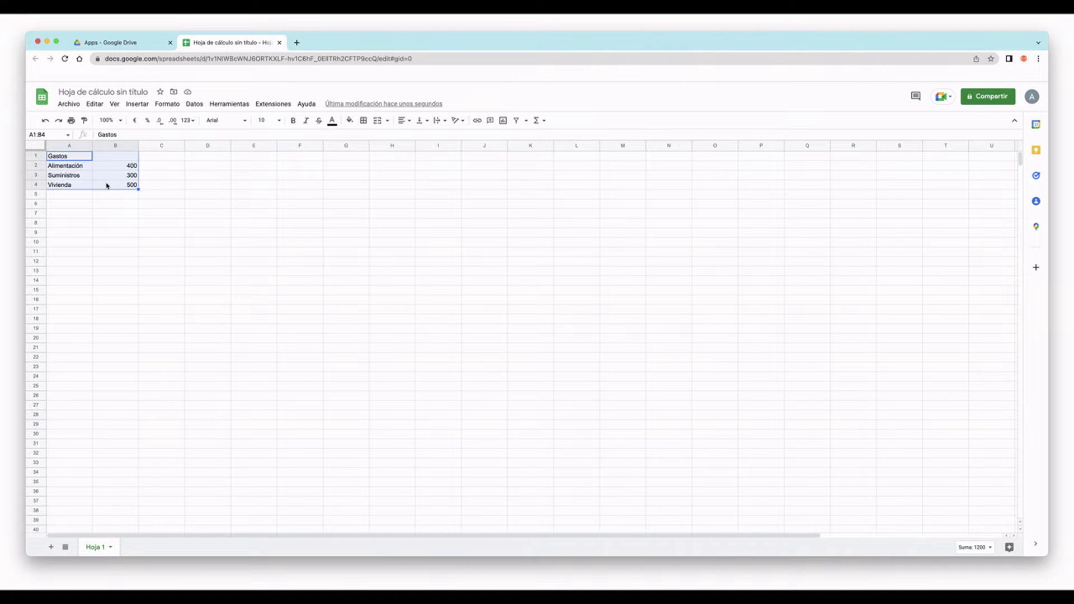
click(130, 103)
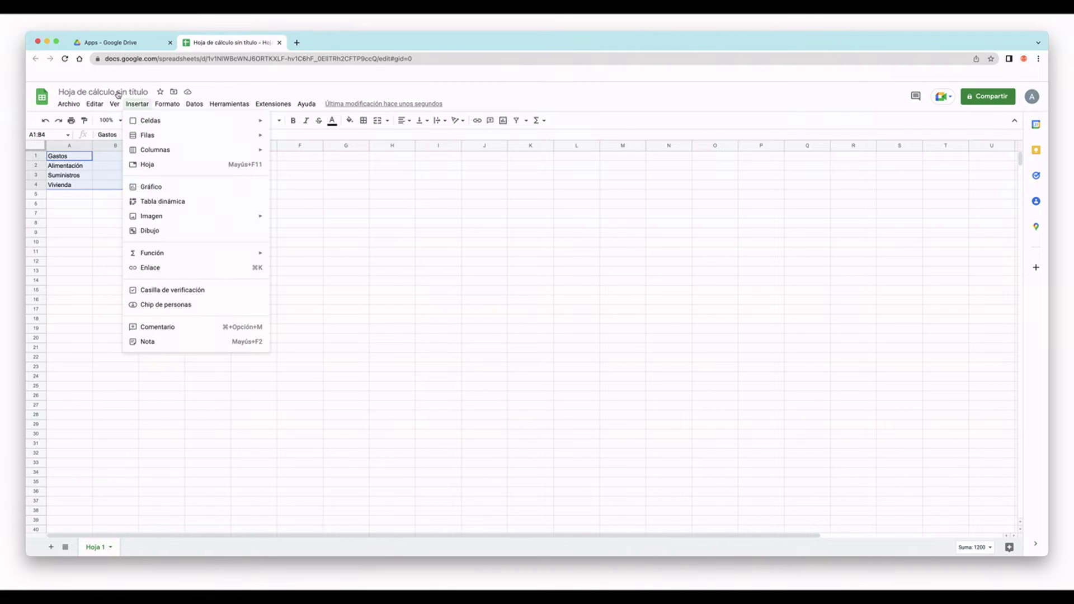
click(130, 184)
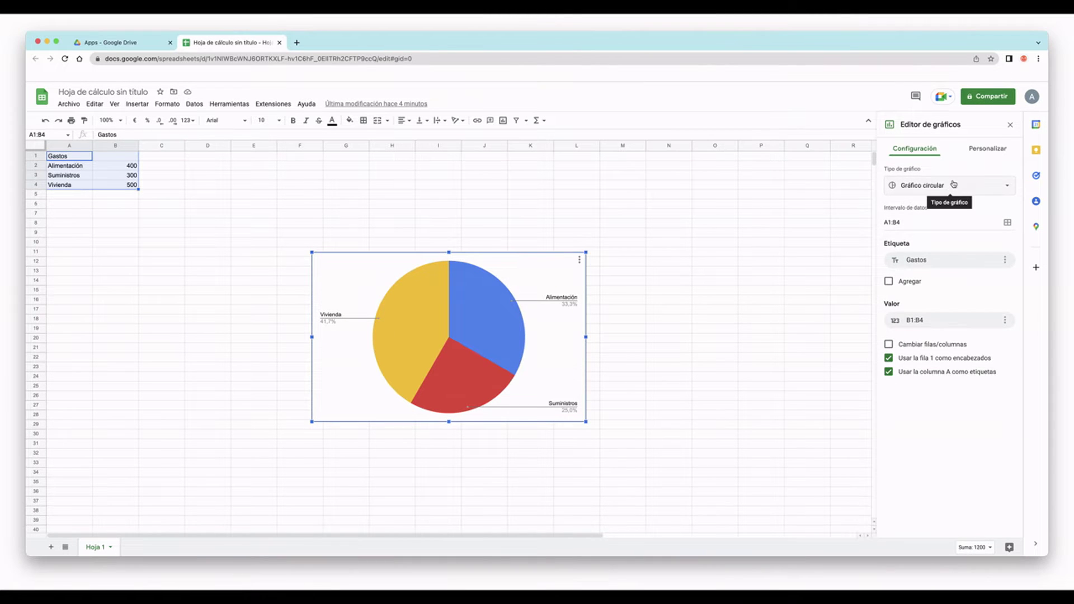
Review the chart types available for the Gastos chart and leave the chart editor.
click(953, 185)
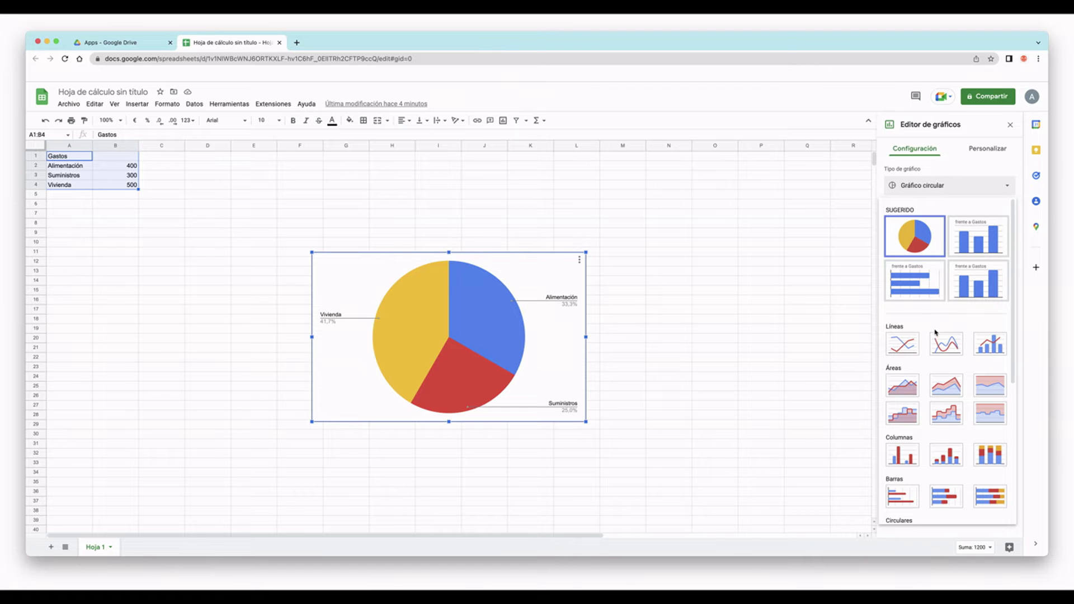
scroll(935, 328, down, 1)
scroll(935, 327, down, 1)
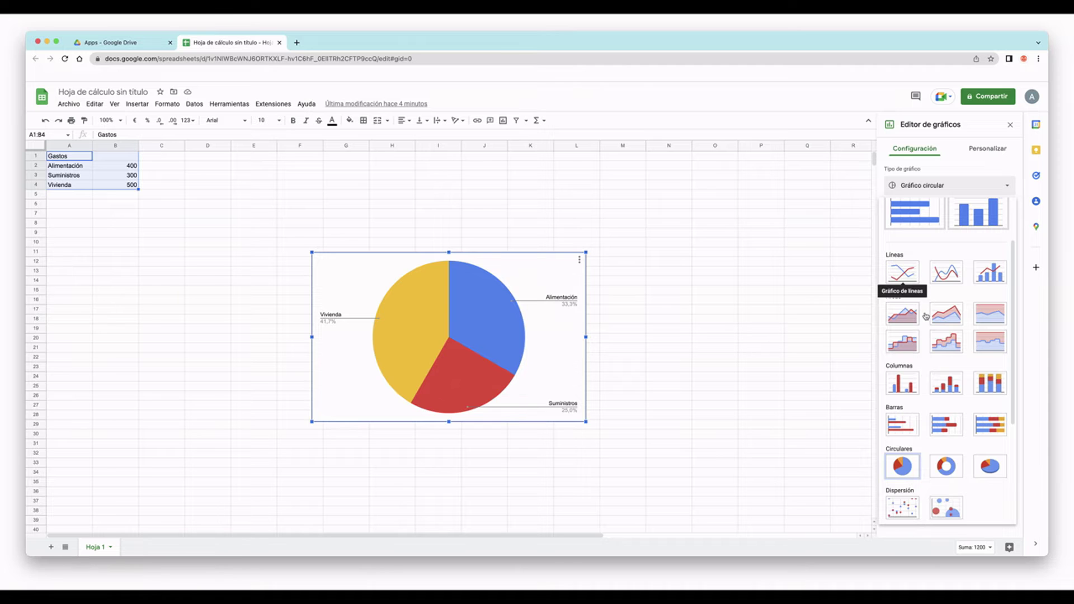
scroll(926, 399, down, 3)
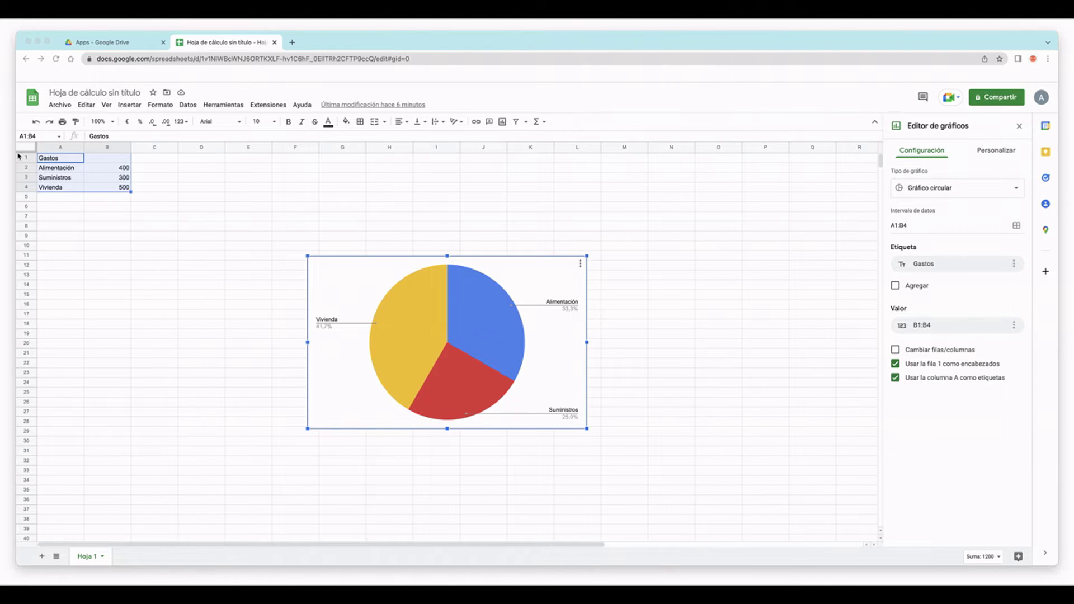
click(26, 152)
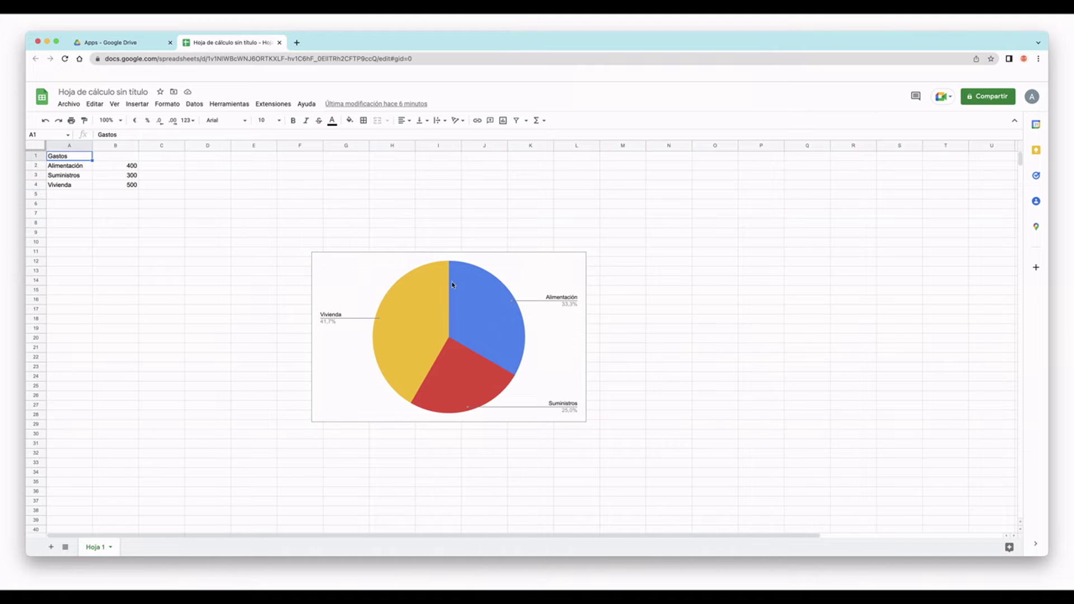
Reopen the pie chart for editing and show its customization options.
click(557, 279)
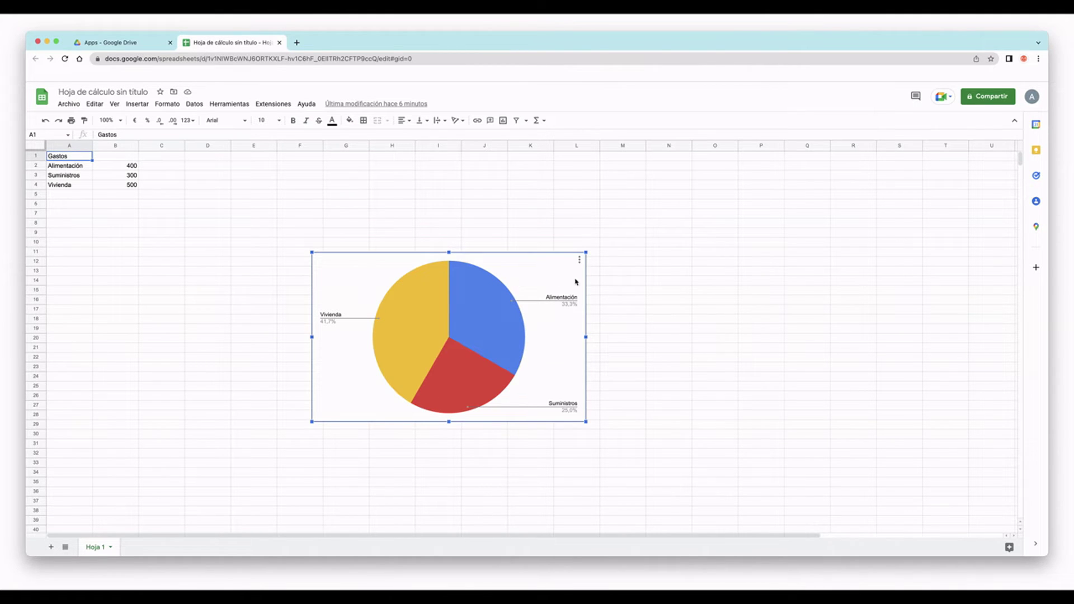
click(580, 259)
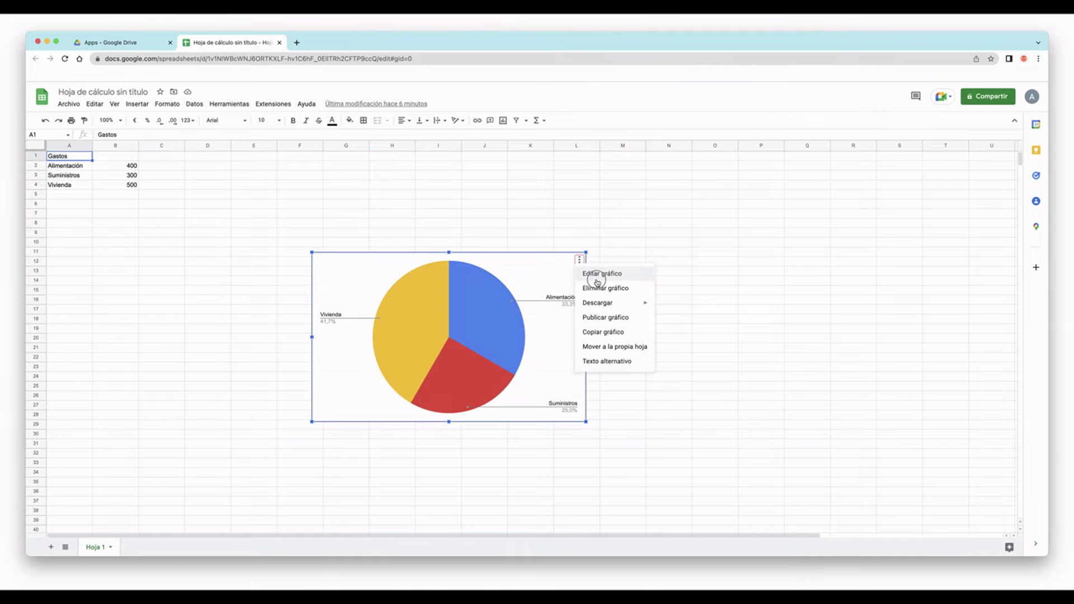
click(597, 282)
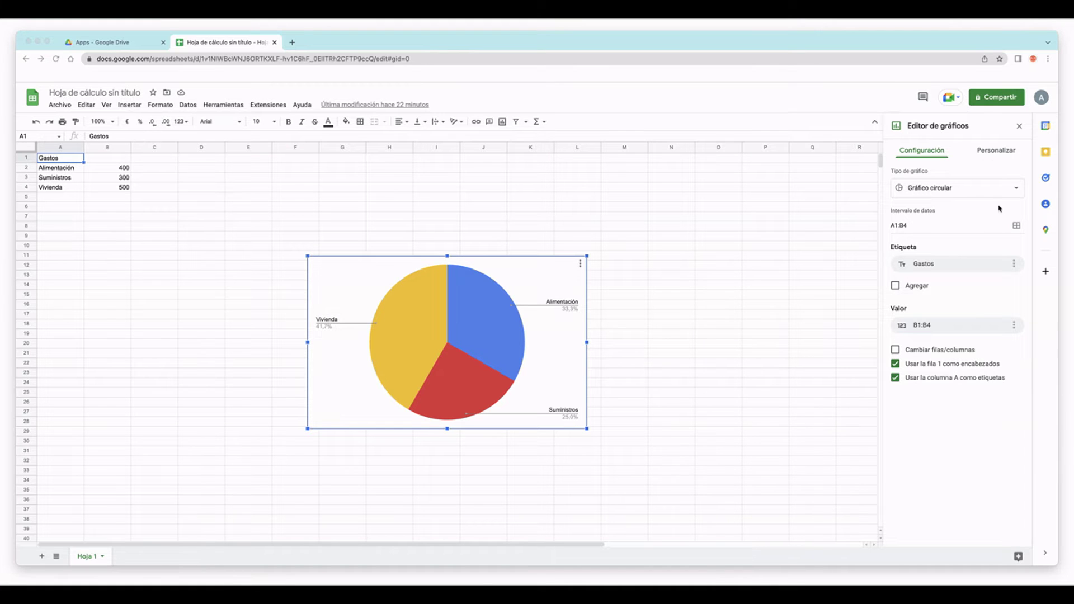
click(1009, 149)
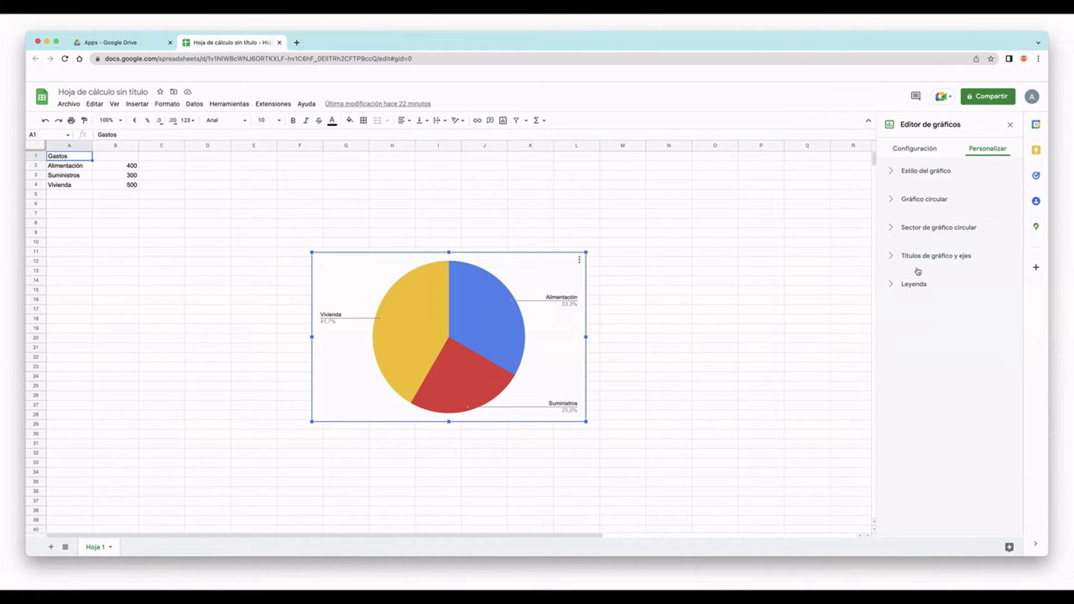
Try the 3D style on the pie chart and switch it off again.
click(936, 166)
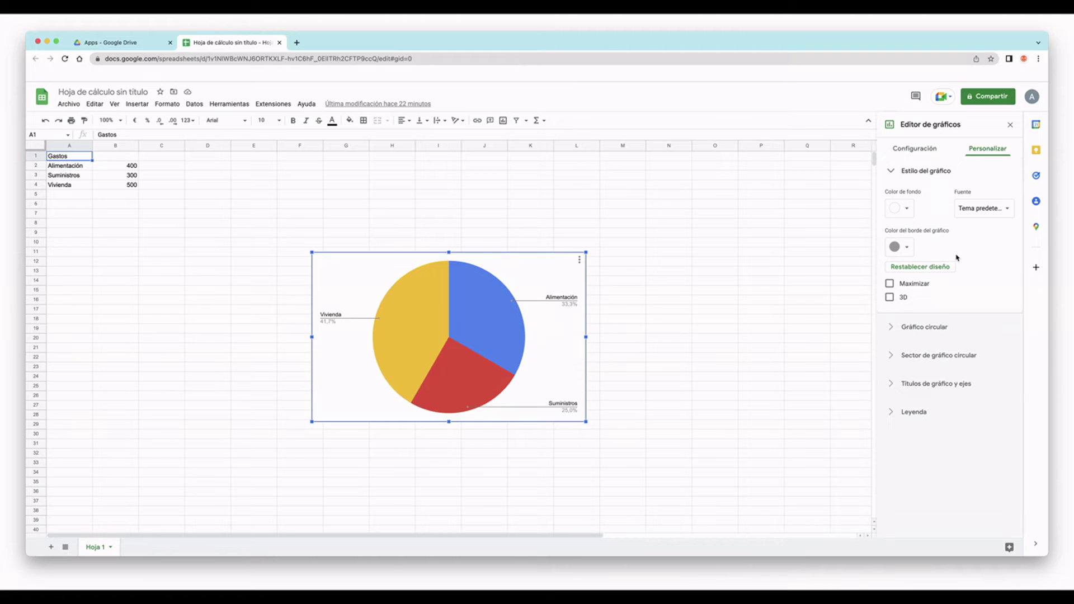
click(908, 307)
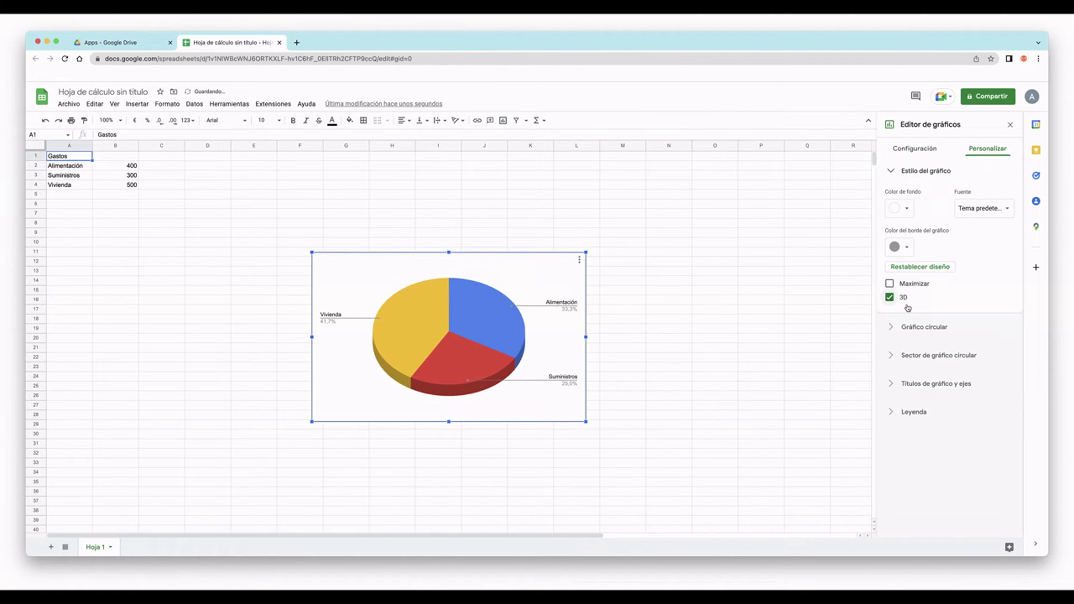
click(908, 307)
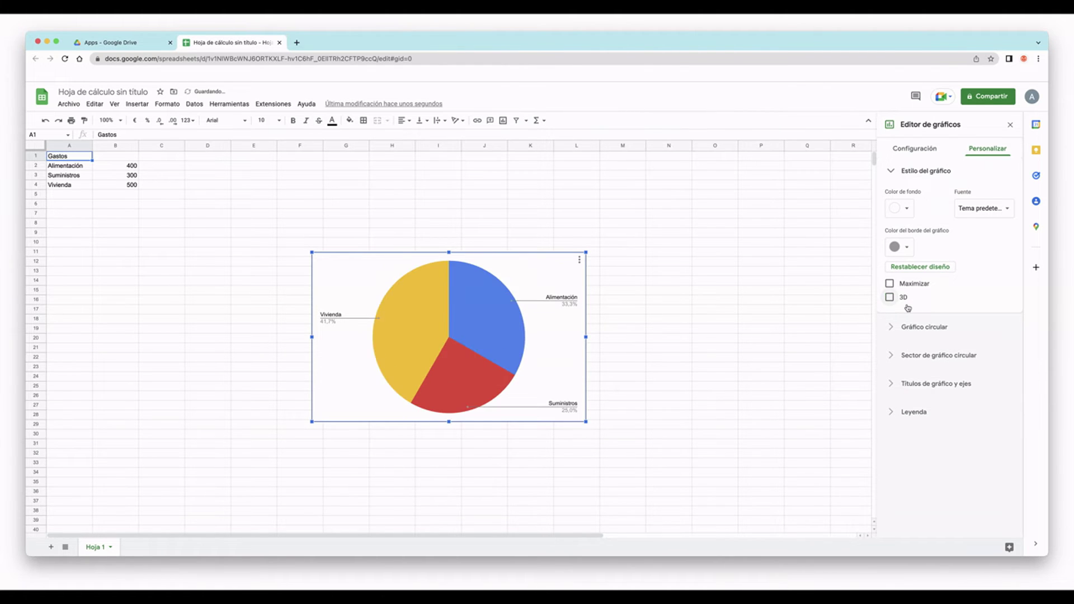
click(941, 169)
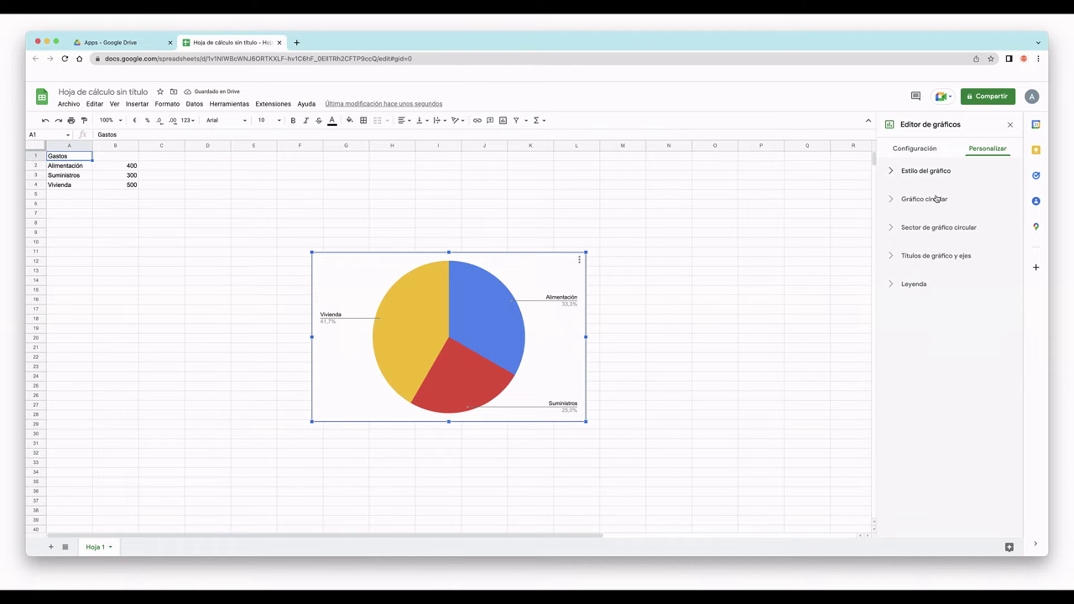
Try hole sizes of 25% and 50% on the pie chart and revisit its 3D style option.
click(937, 199)
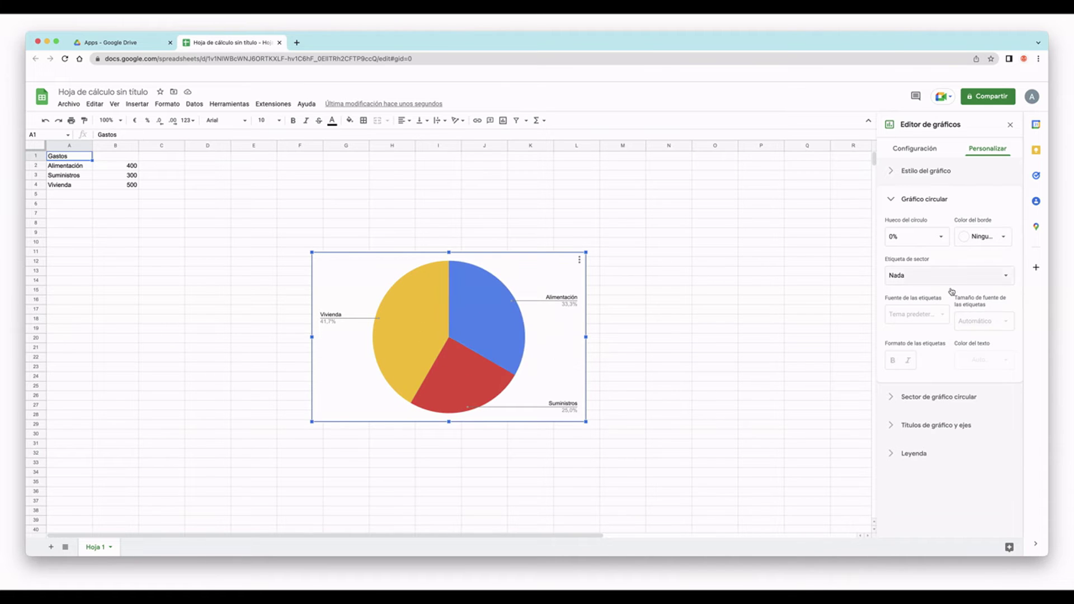
click(917, 237)
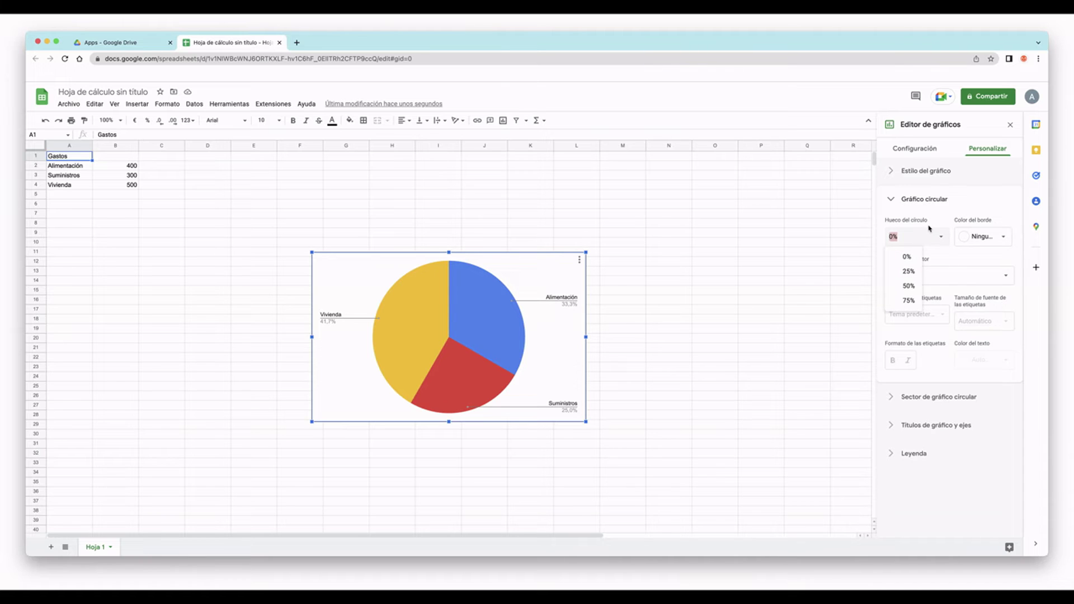
click(914, 277)
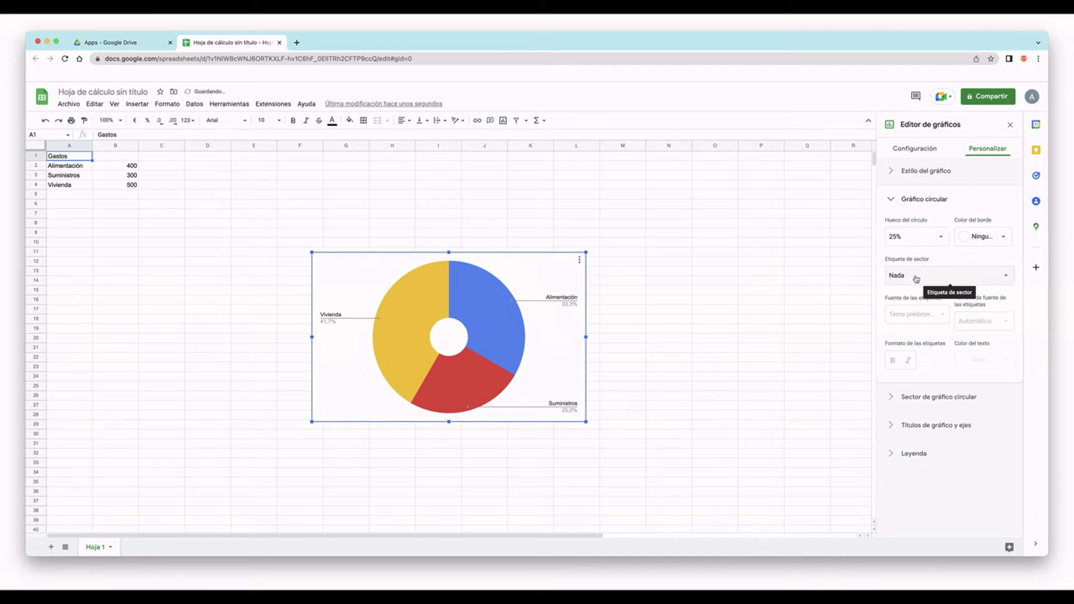
click(941, 236)
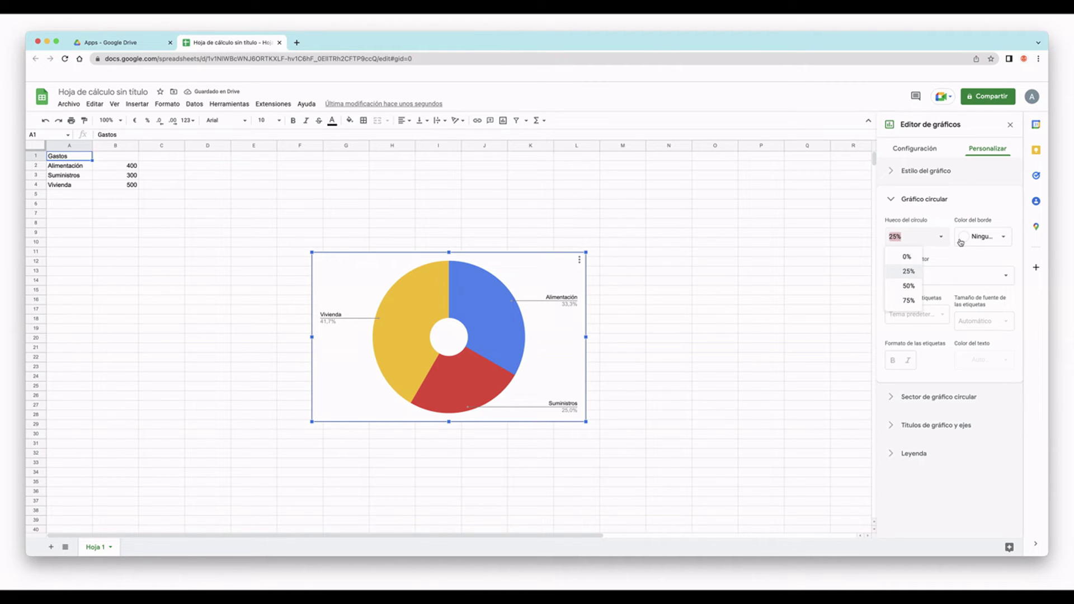
click(925, 293)
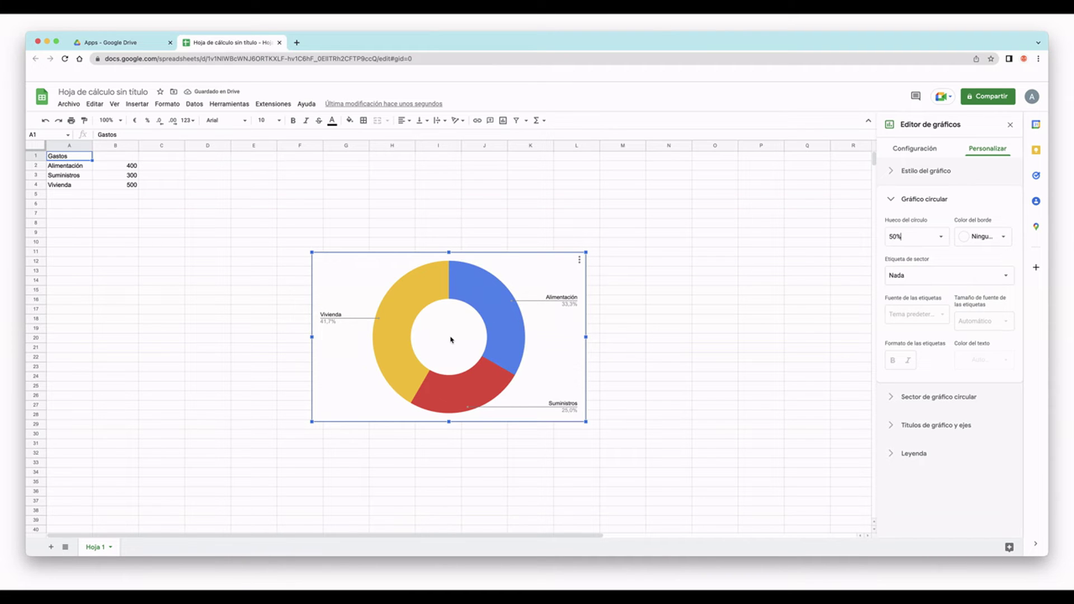
click(936, 169)
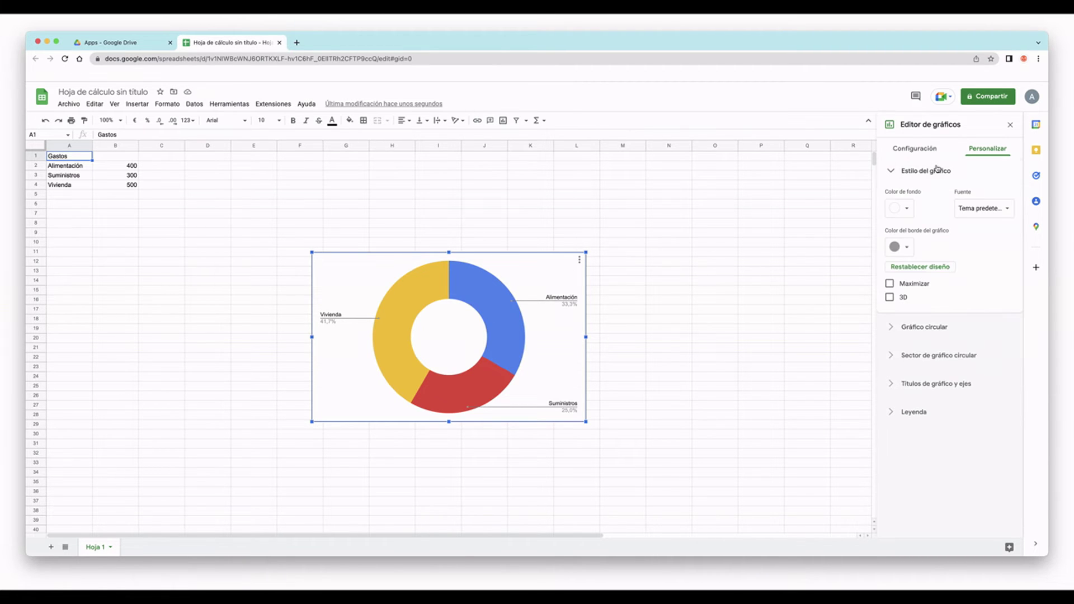
click(906, 306)
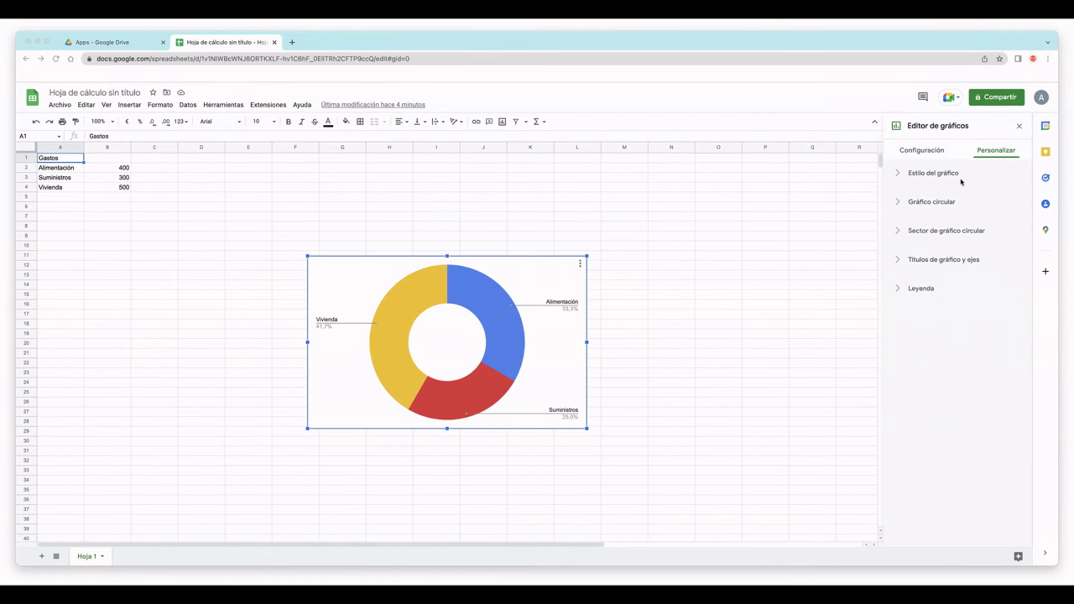
Set the pie chart's hole size back to 0% and collapse its pie settings.
click(944, 202)
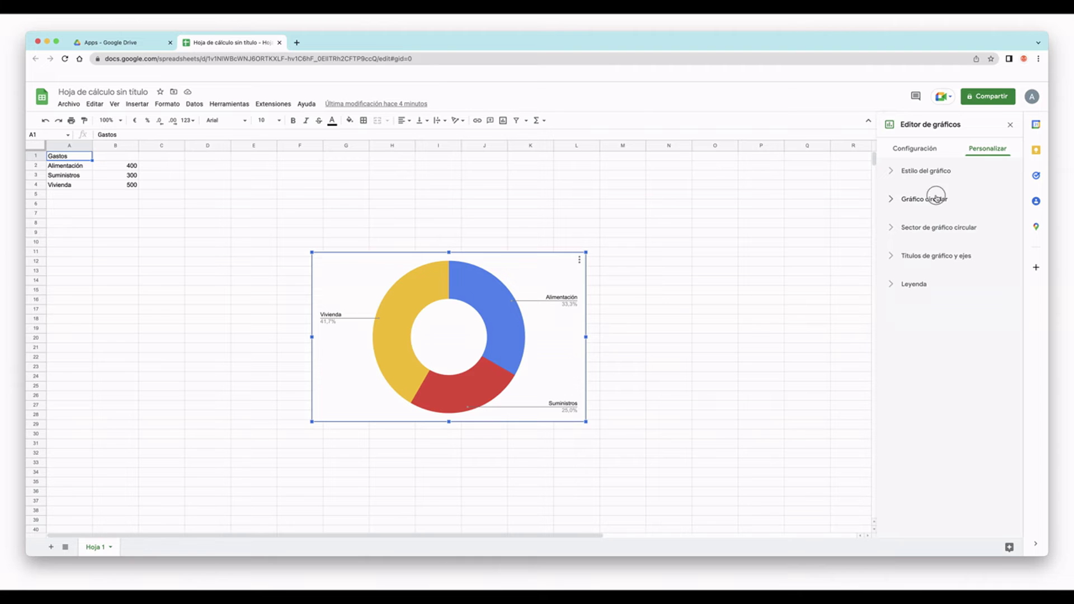
click(920, 238)
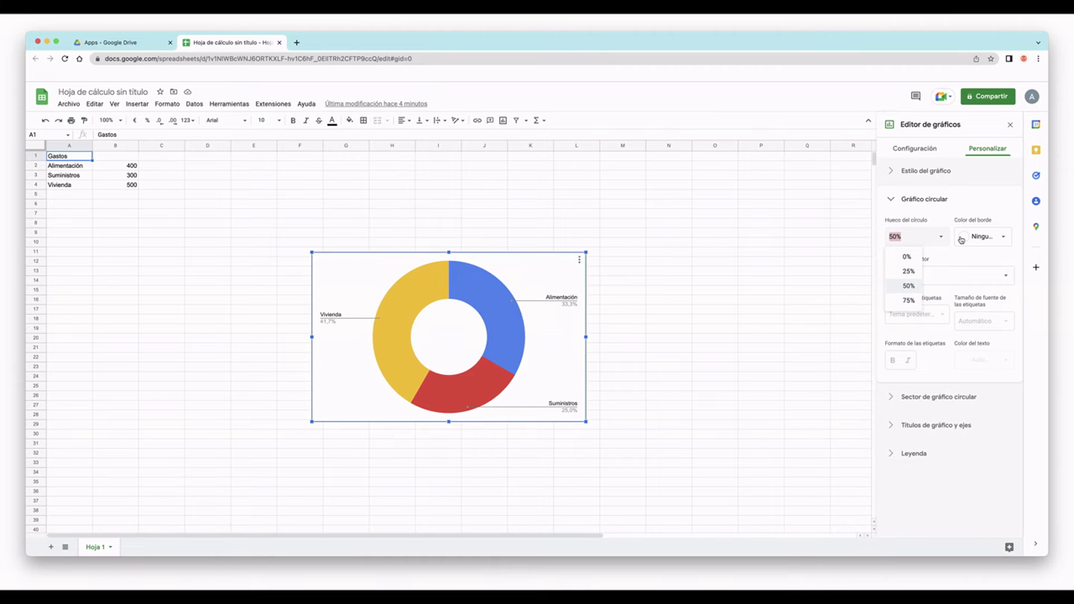
click(907, 258)
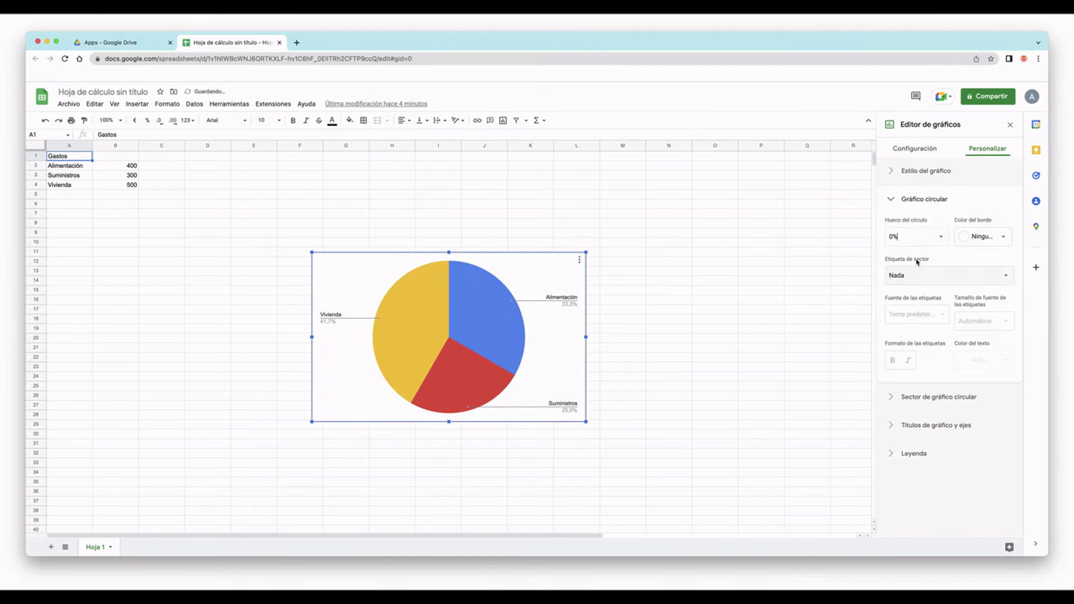
click(936, 198)
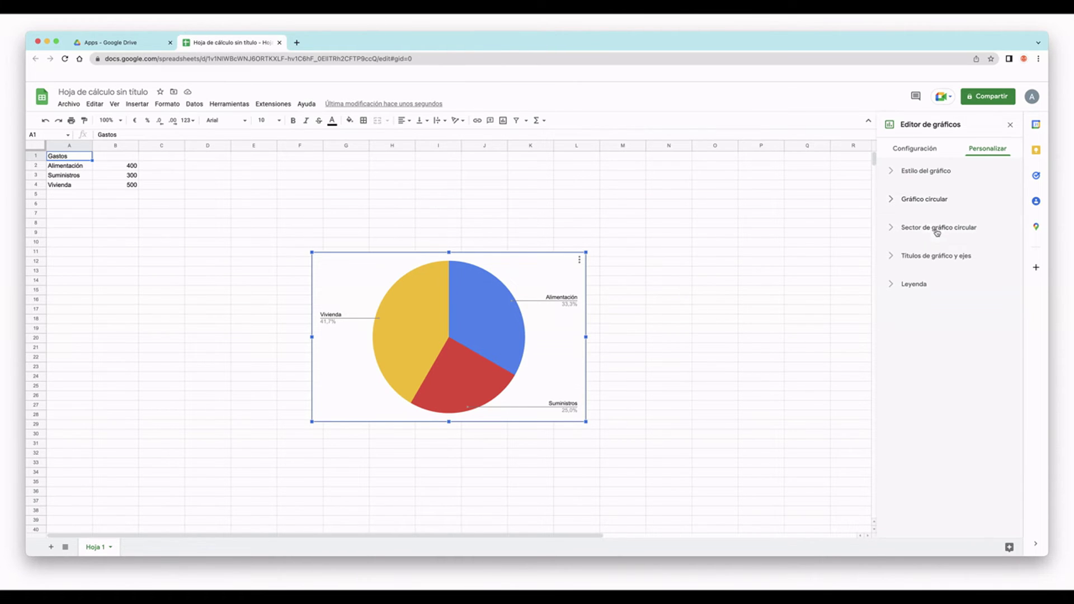
Move the Vivienda slice of the pie chart 25% away from the centre.
click(939, 235)
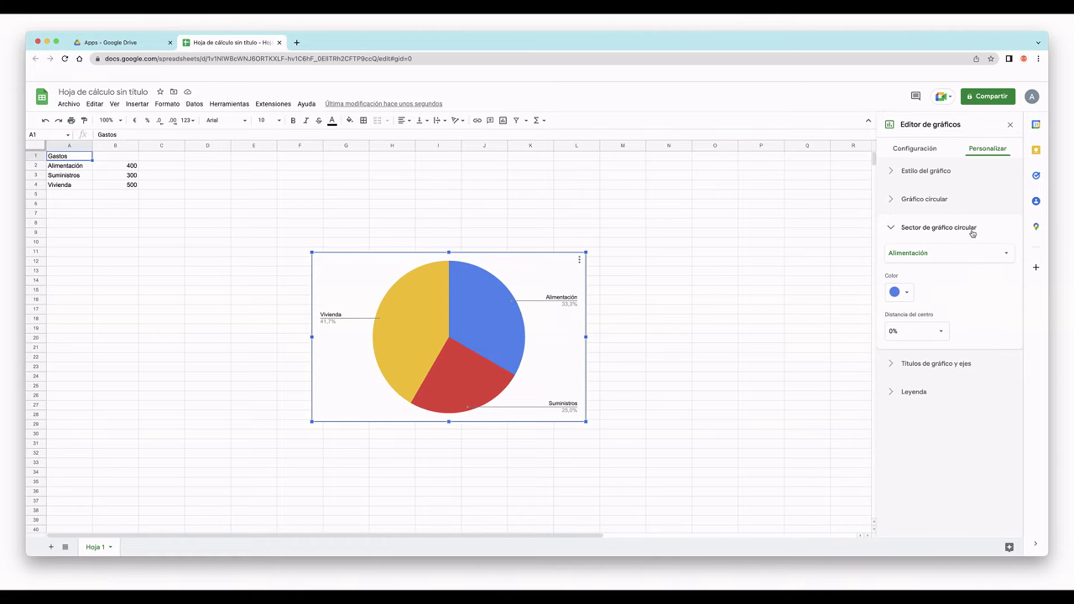
click(941, 256)
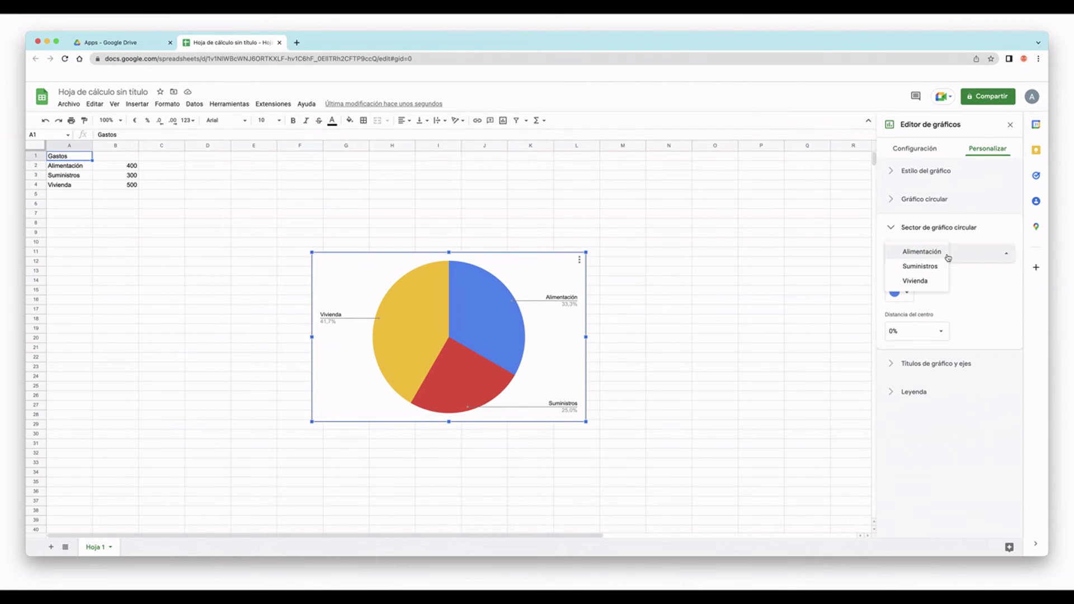
click(935, 285)
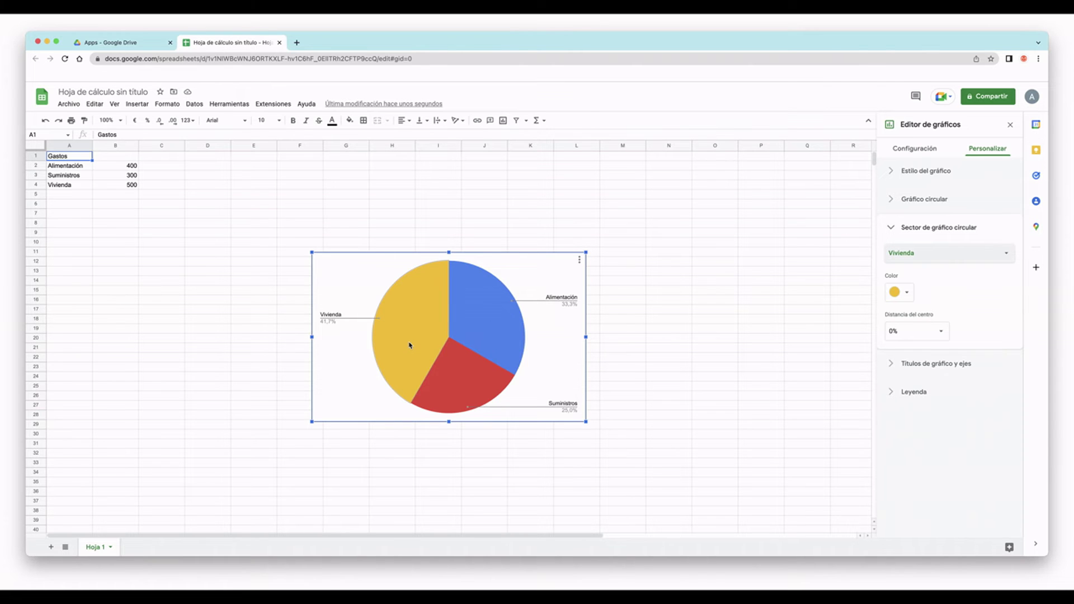
click(964, 346)
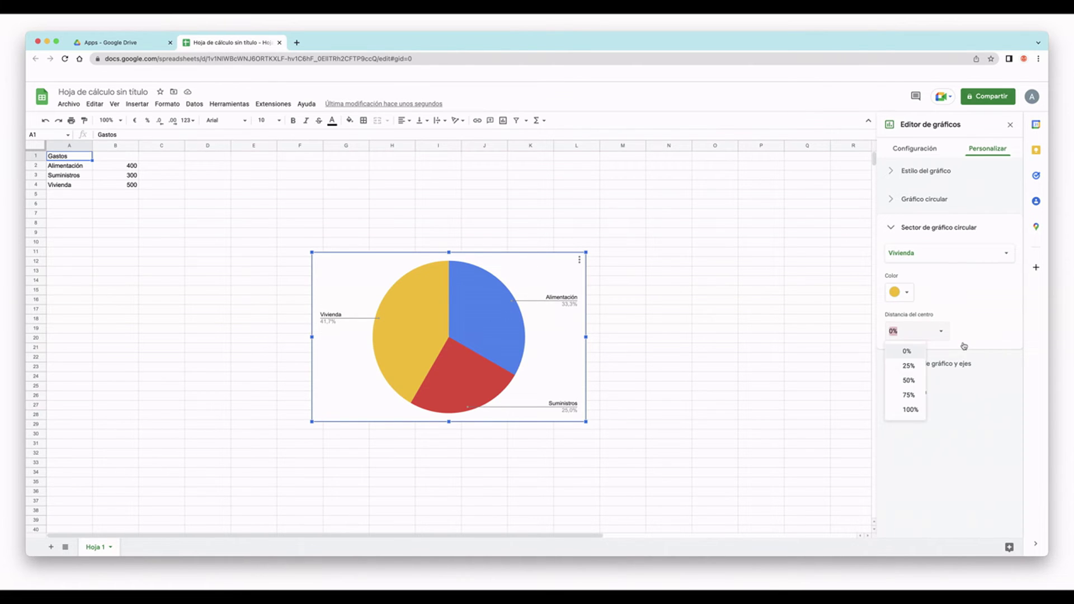
click(922, 370)
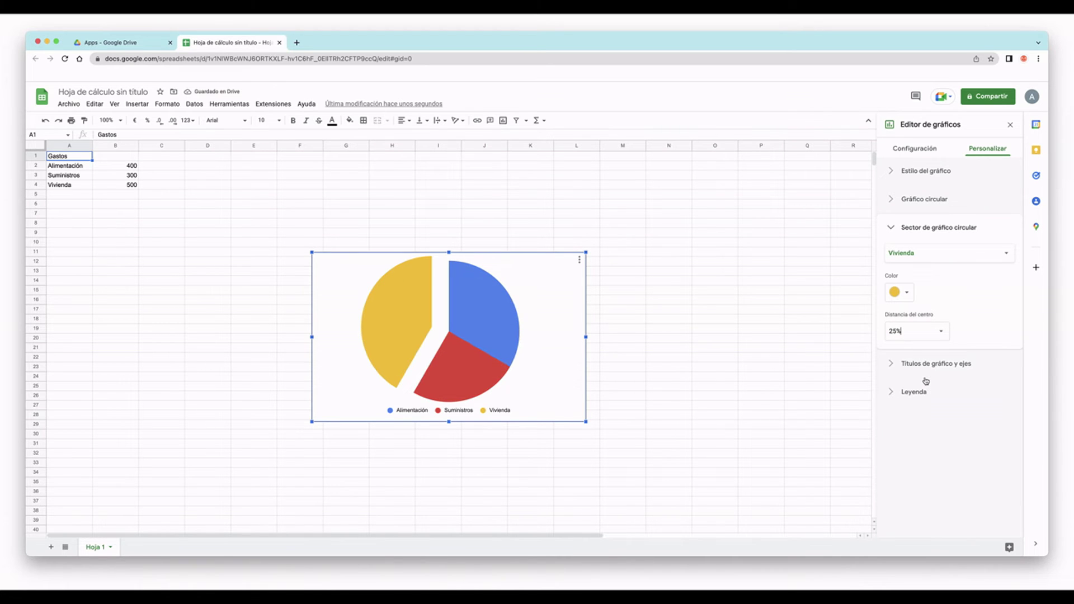
Try a 25% distance from the centre on the Suministros slice and set it back to 0%.
click(944, 256)
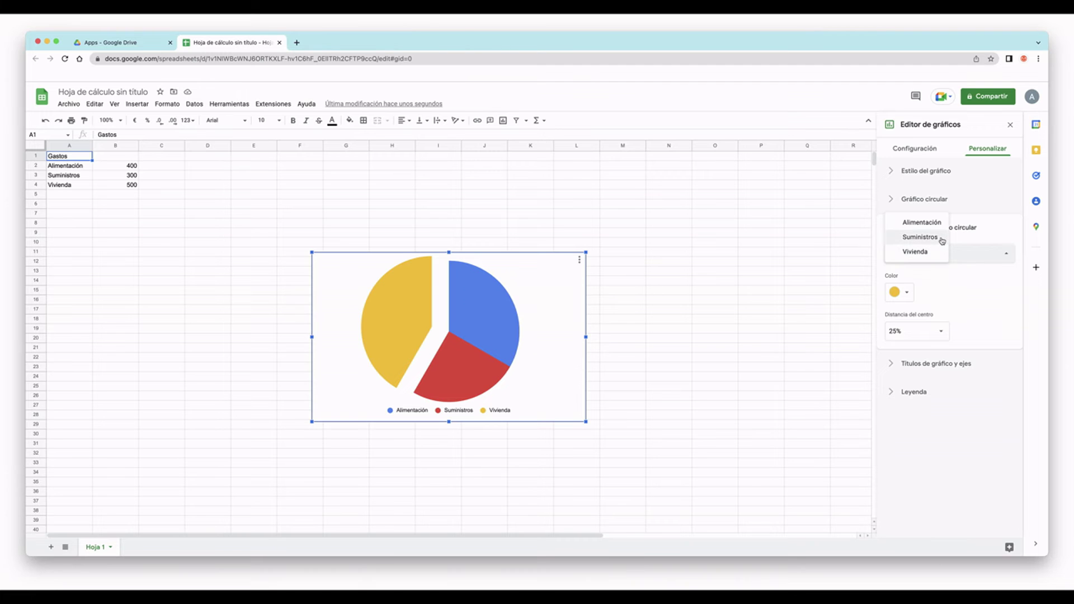
click(942, 237)
click(933, 331)
click(924, 380)
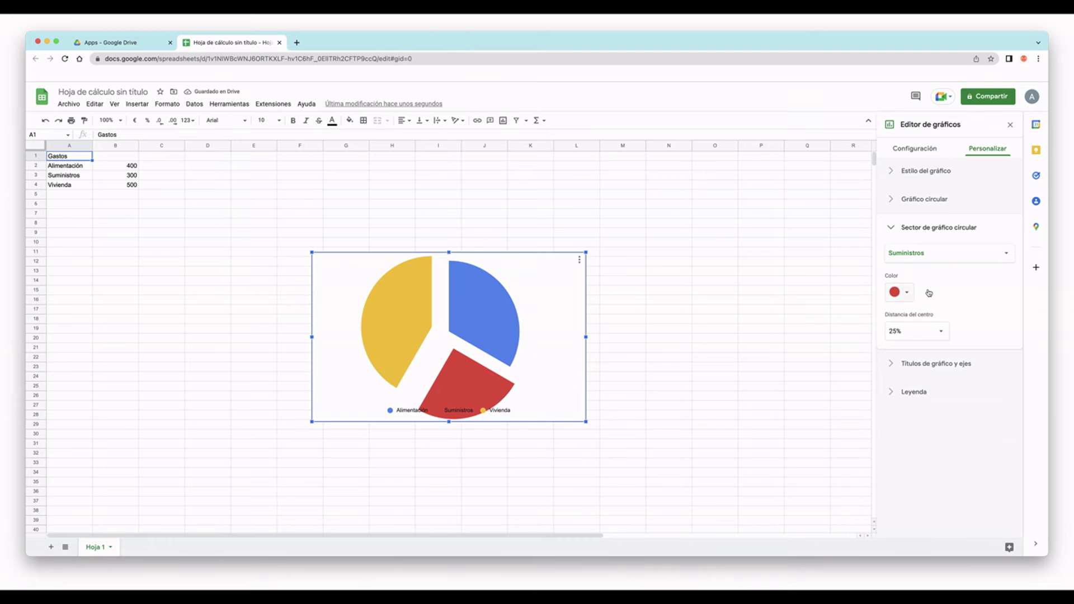
click(961, 343)
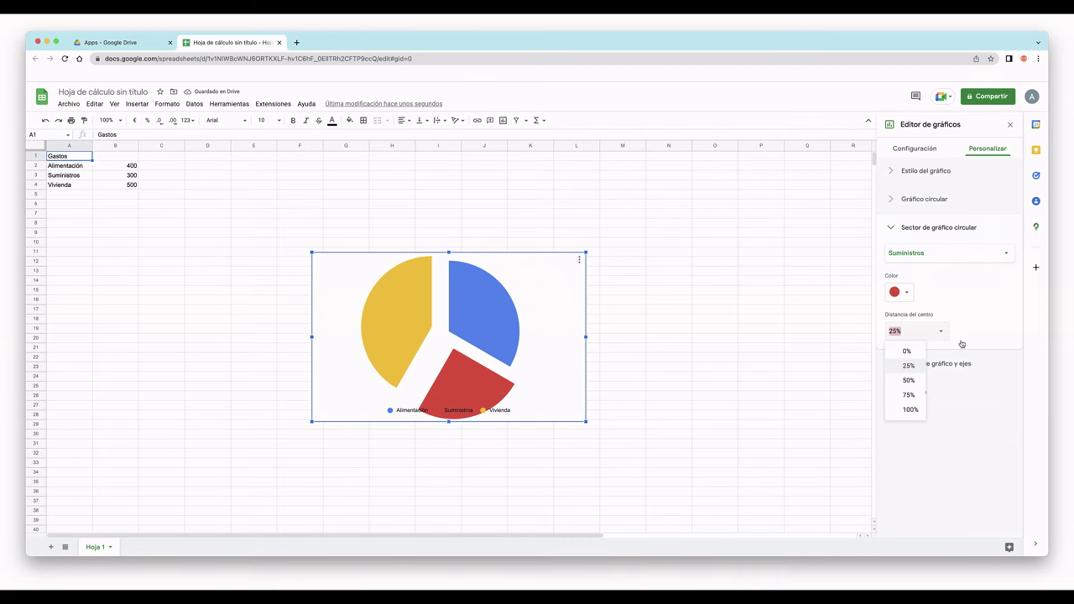
click(927, 365)
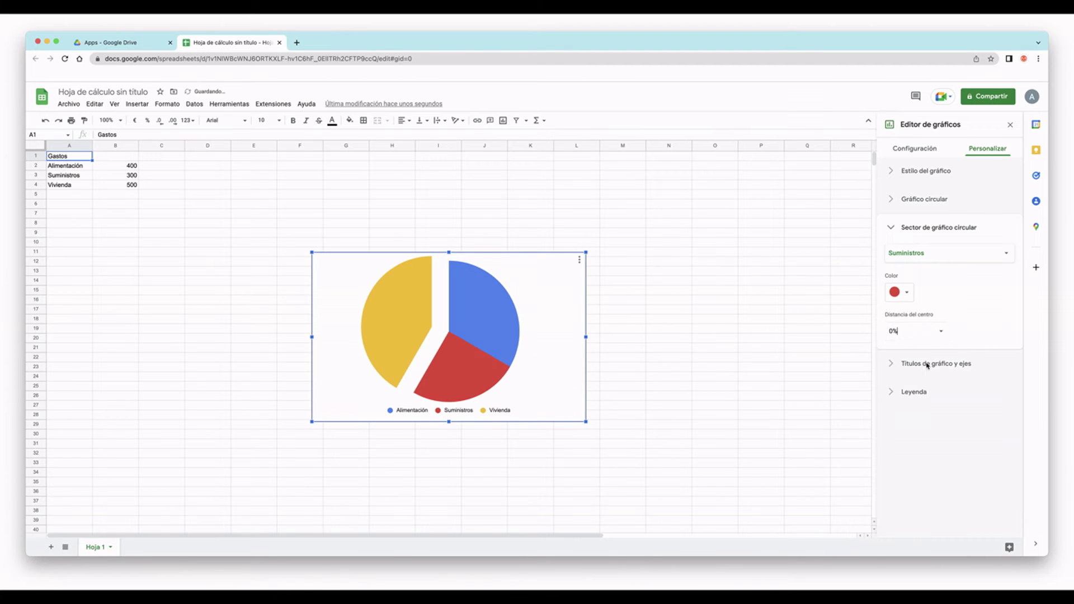
Set the Vivienda slice's distance from the centre back to 0% and collapse the slice settings.
click(939, 254)
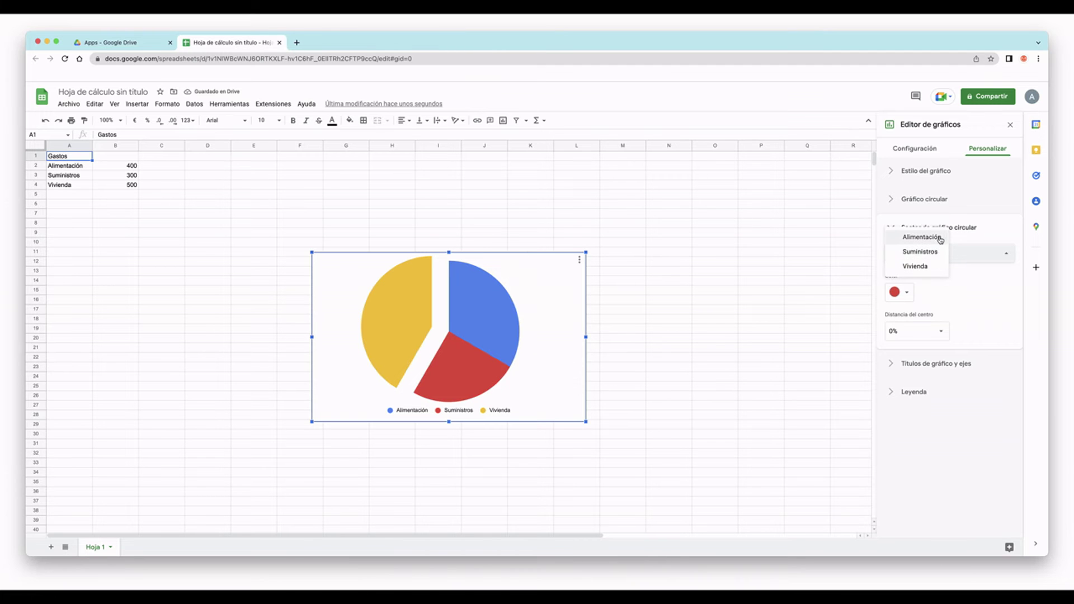
click(934, 269)
click(930, 335)
click(928, 351)
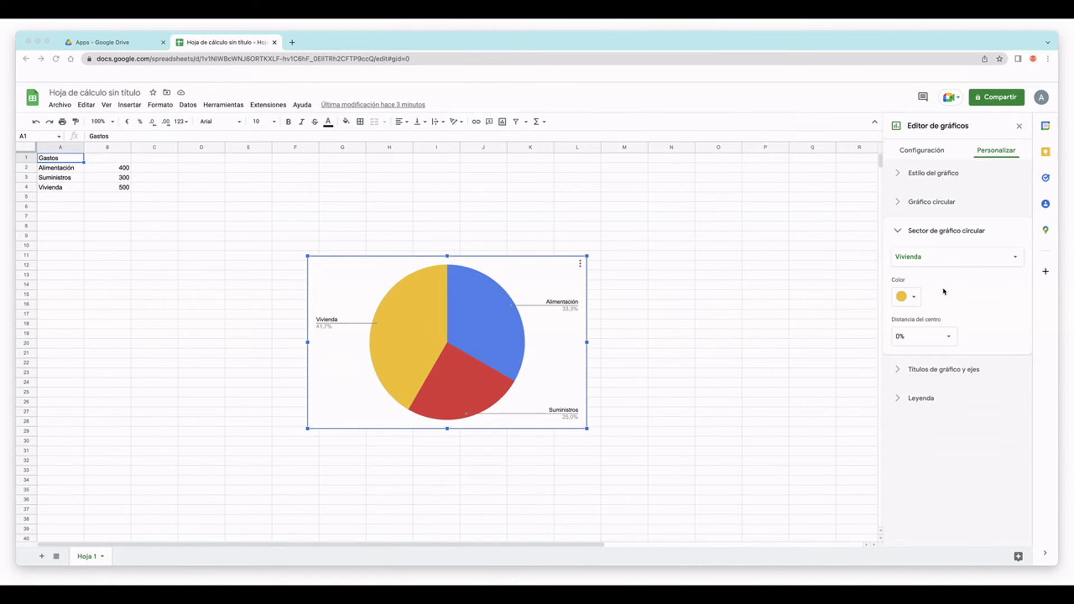
click(942, 233)
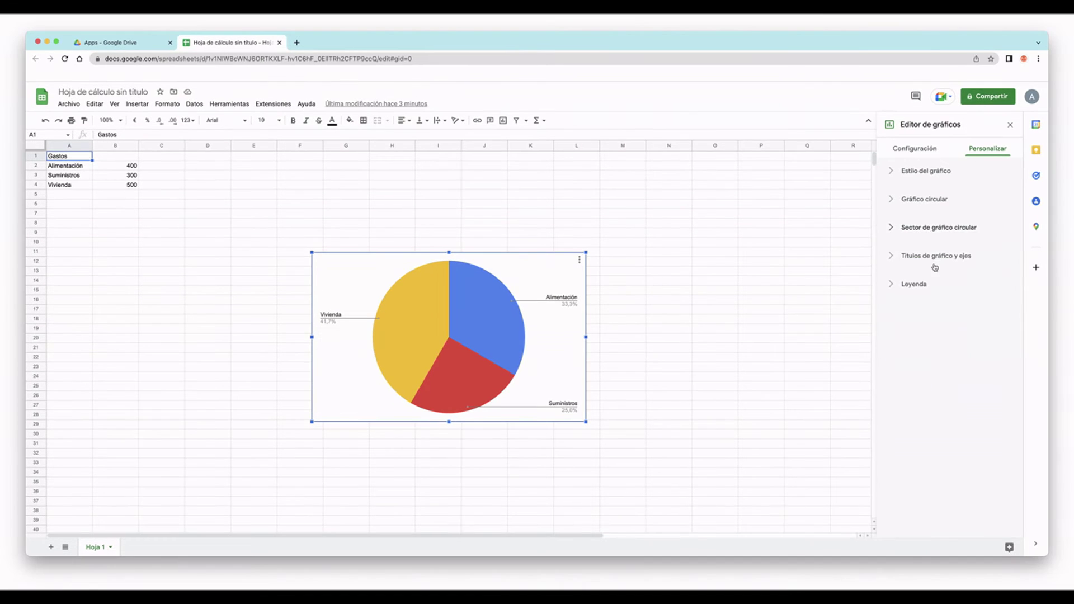
Give the pie chart the title "Presupuesto de Gastos".
click(934, 258)
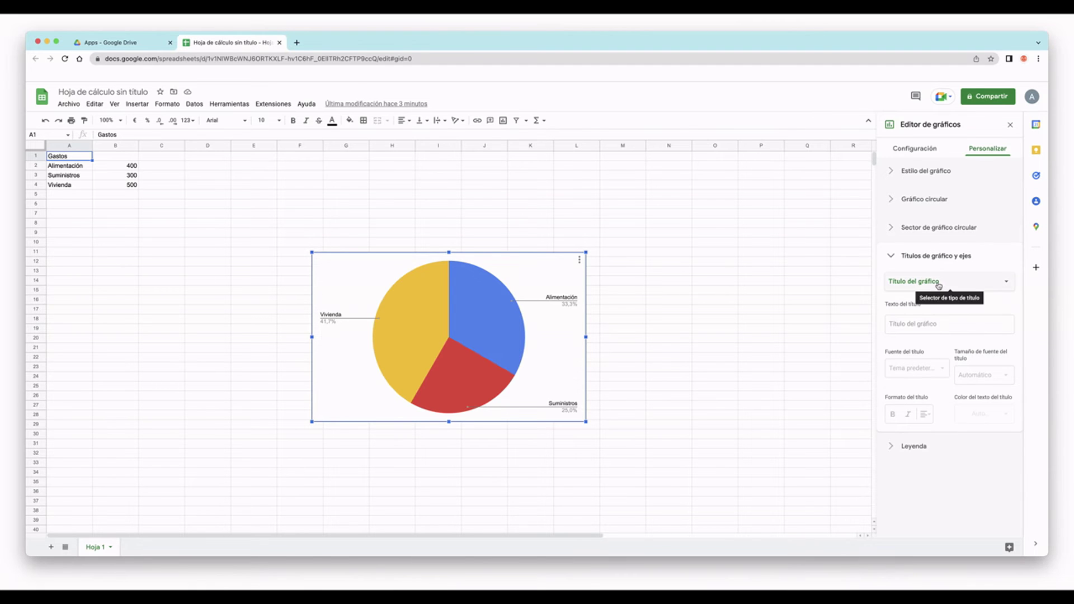
click(921, 330)
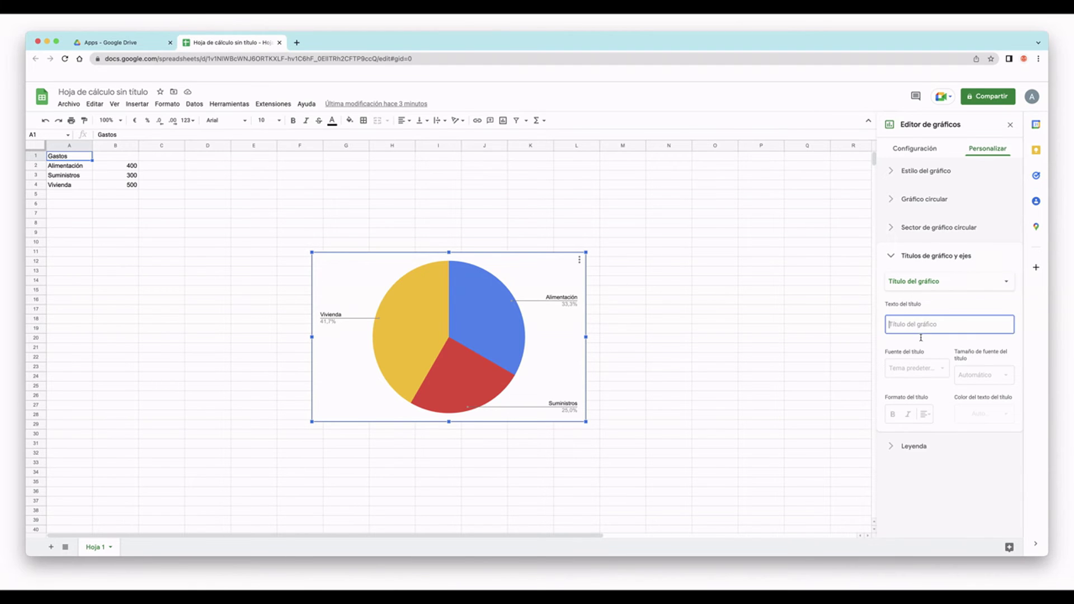
text(P)
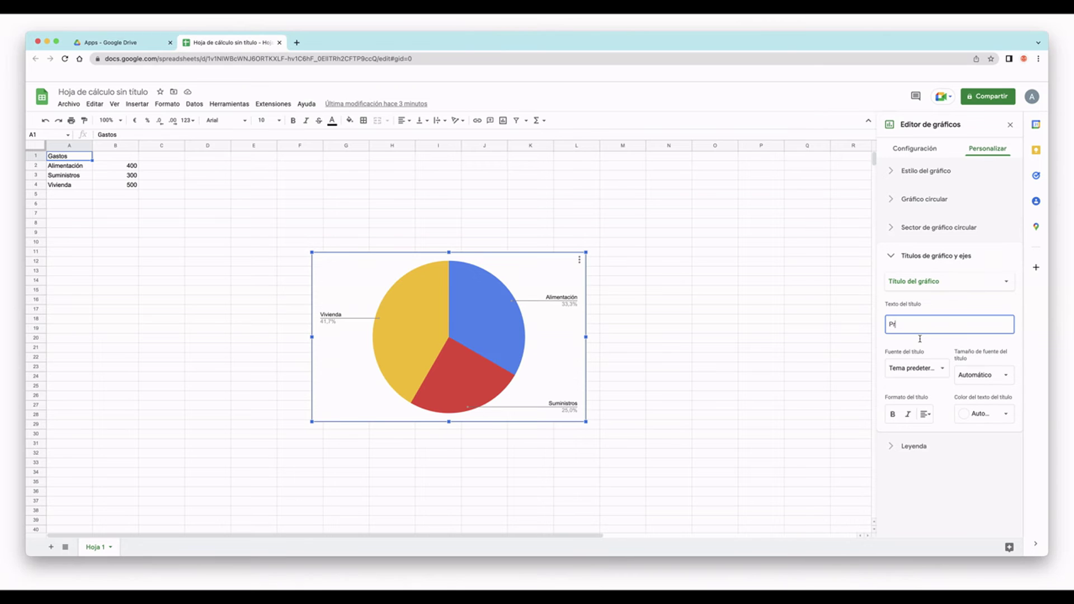
text(resupuesto)
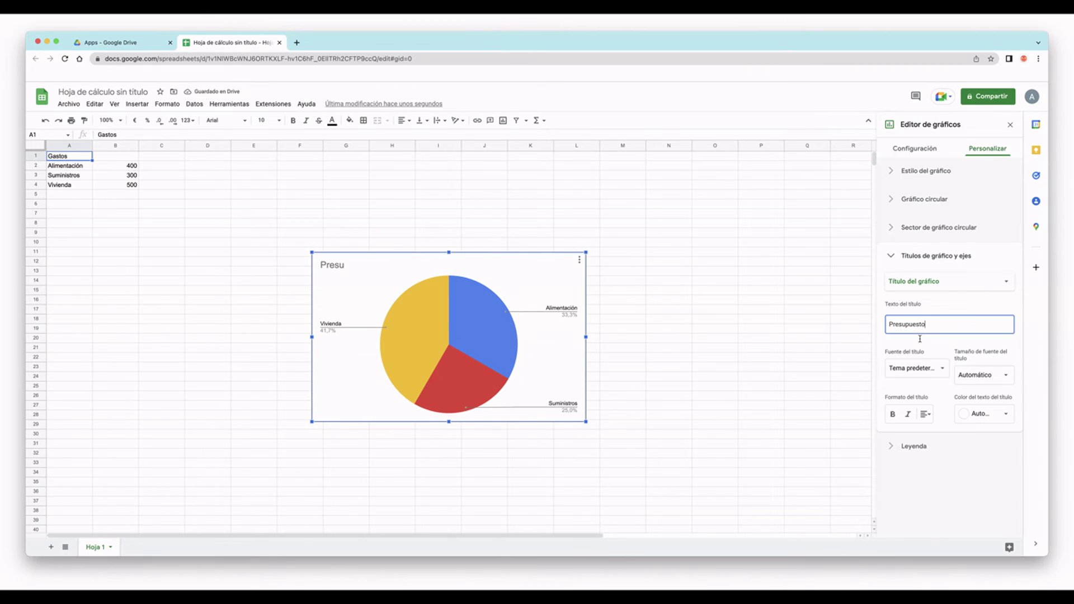
text( de Gastos)
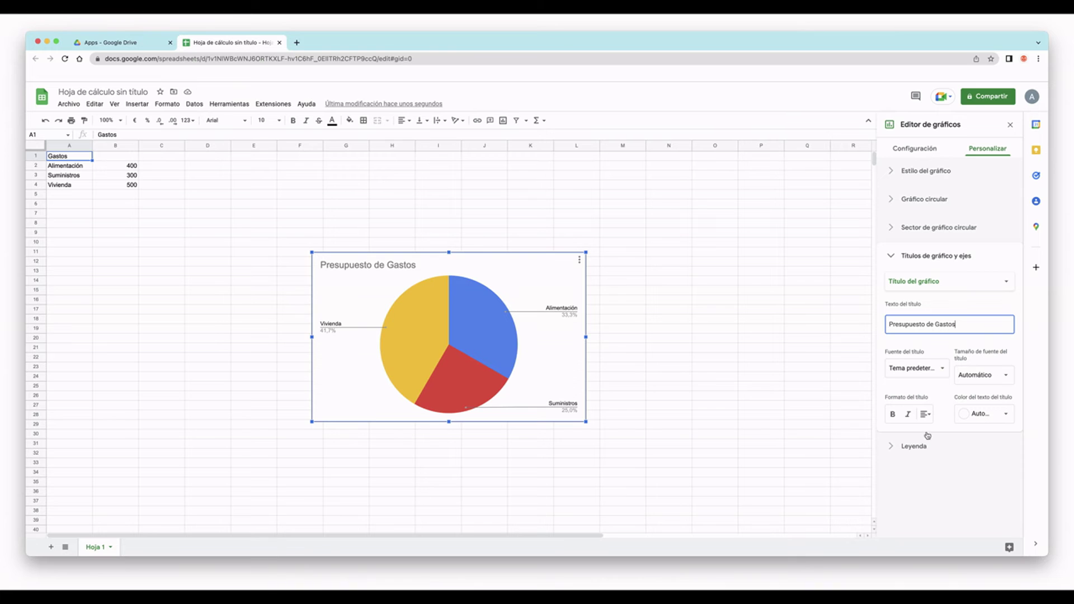
Format the chart title as centred, bold and red.
click(926, 414)
click(937, 432)
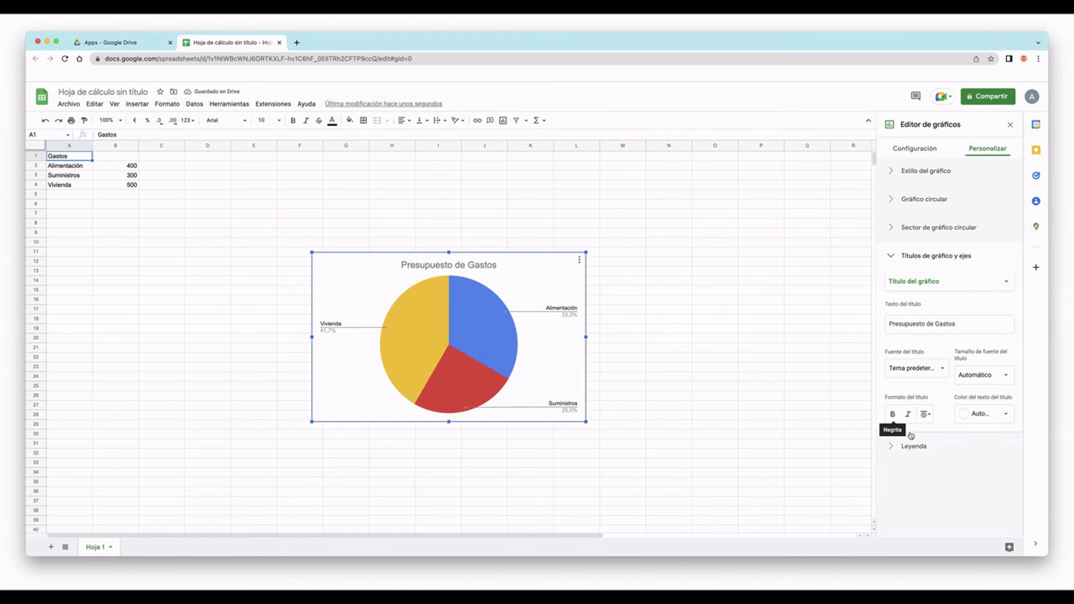
click(893, 414)
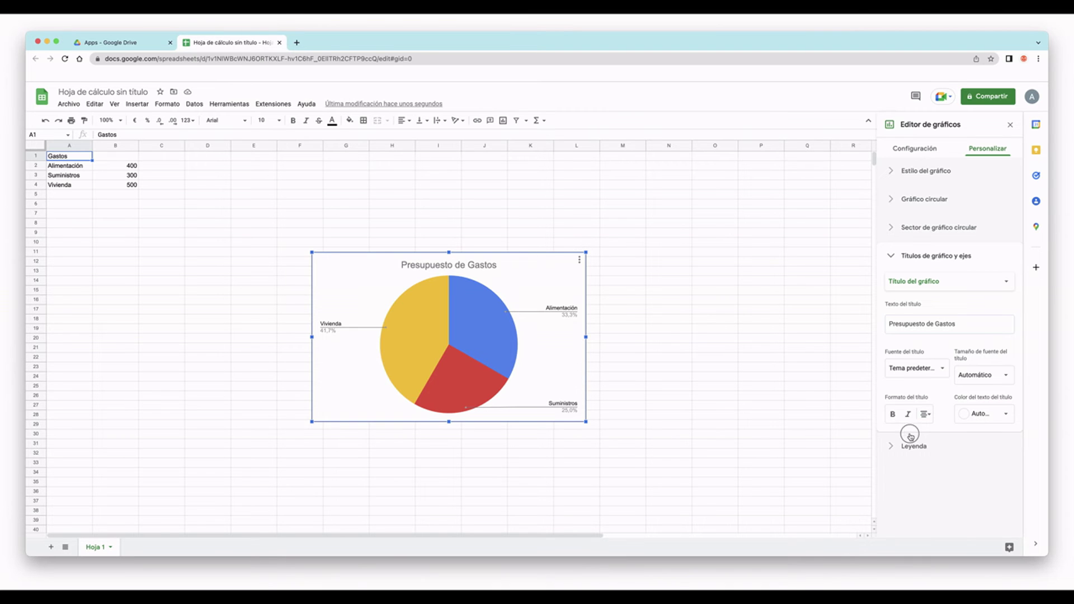
click(1004, 415)
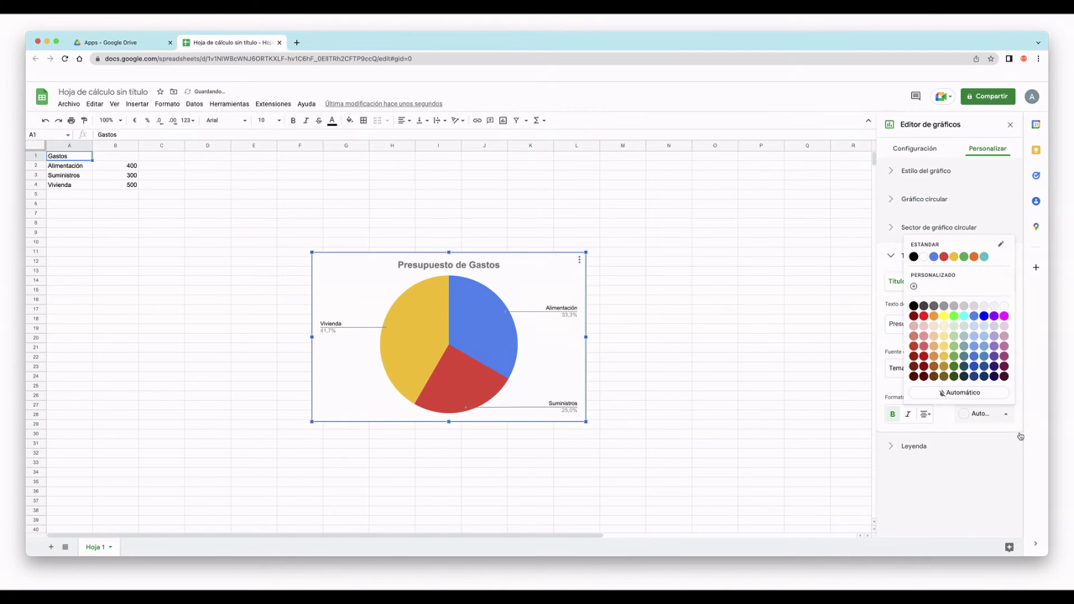
click(943, 256)
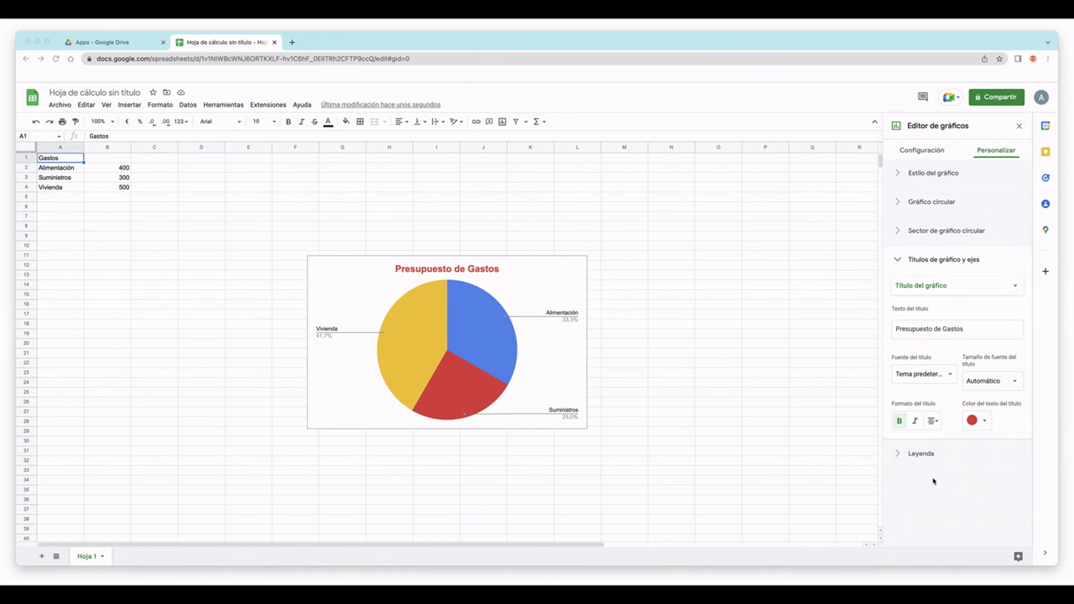
Try the legend positions Arriba, Abajo, Izquierda and Etiquetas, and return the position to Automática.
click(939, 477)
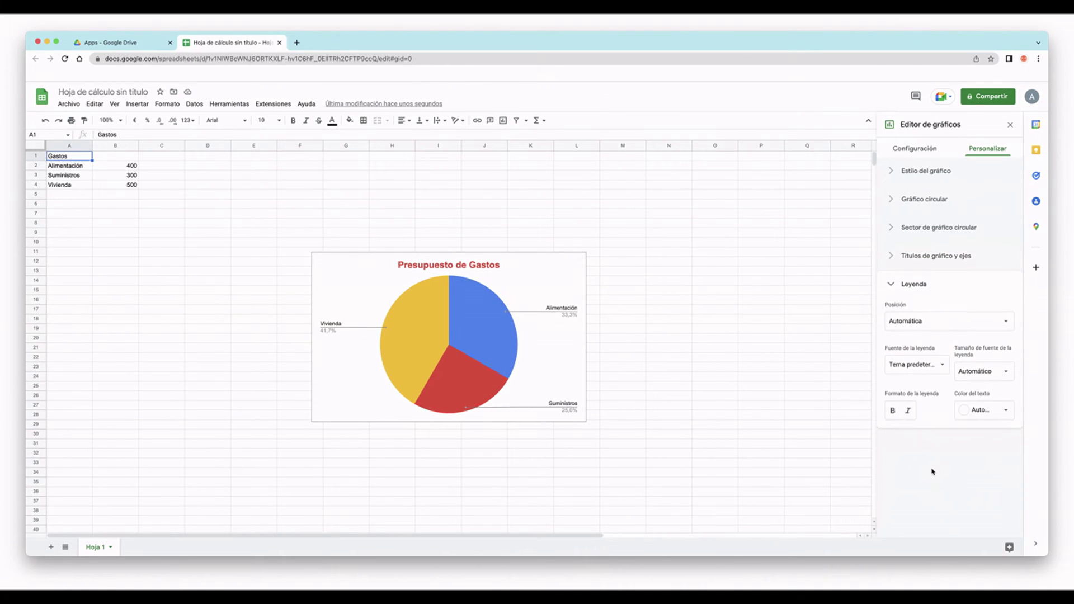
click(940, 332)
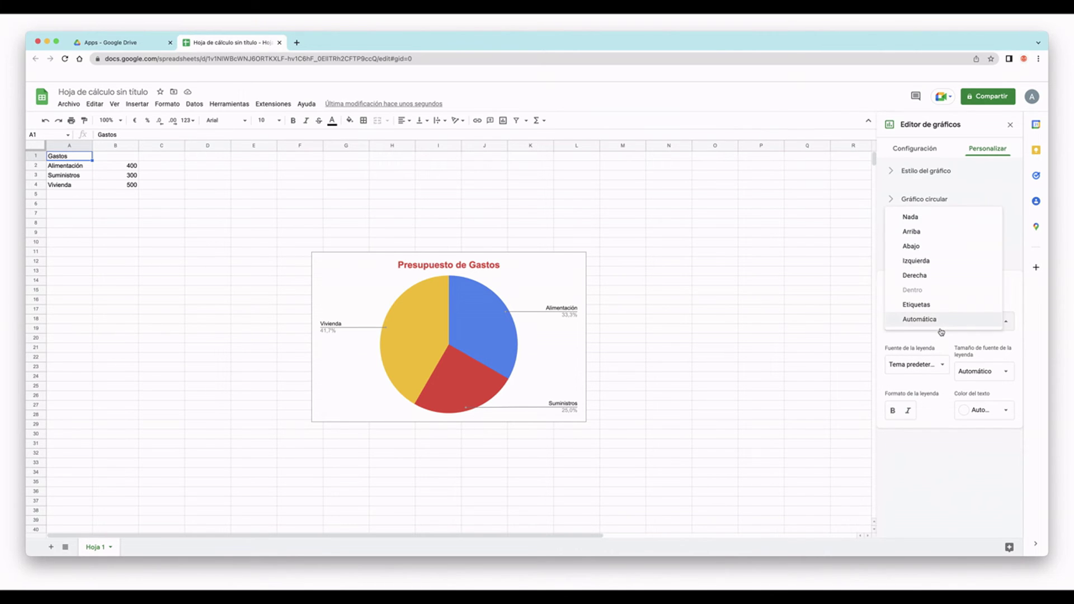
click(935, 231)
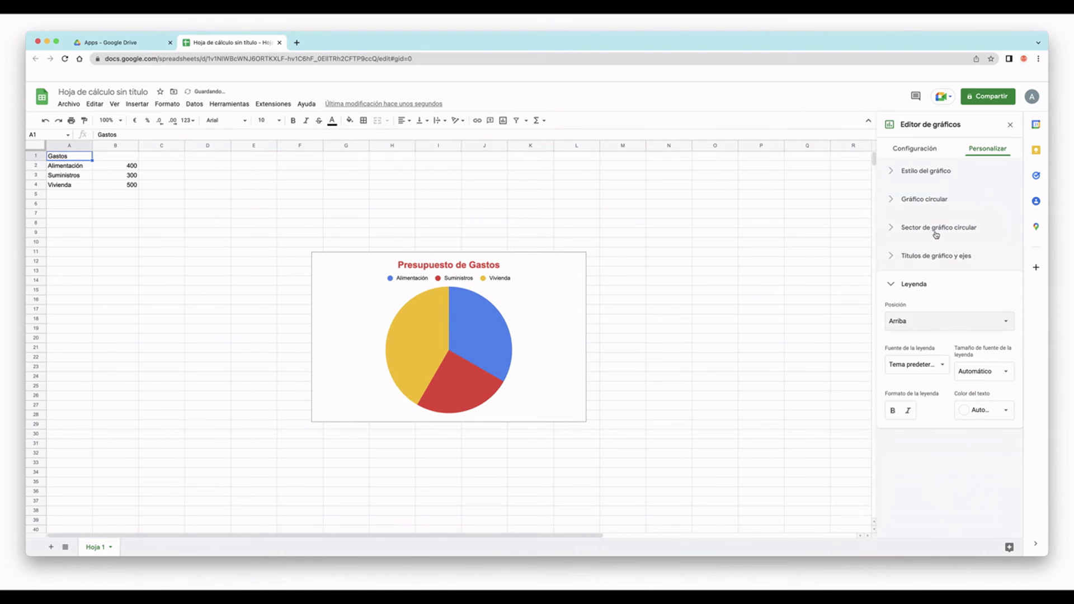
click(929, 332)
click(929, 342)
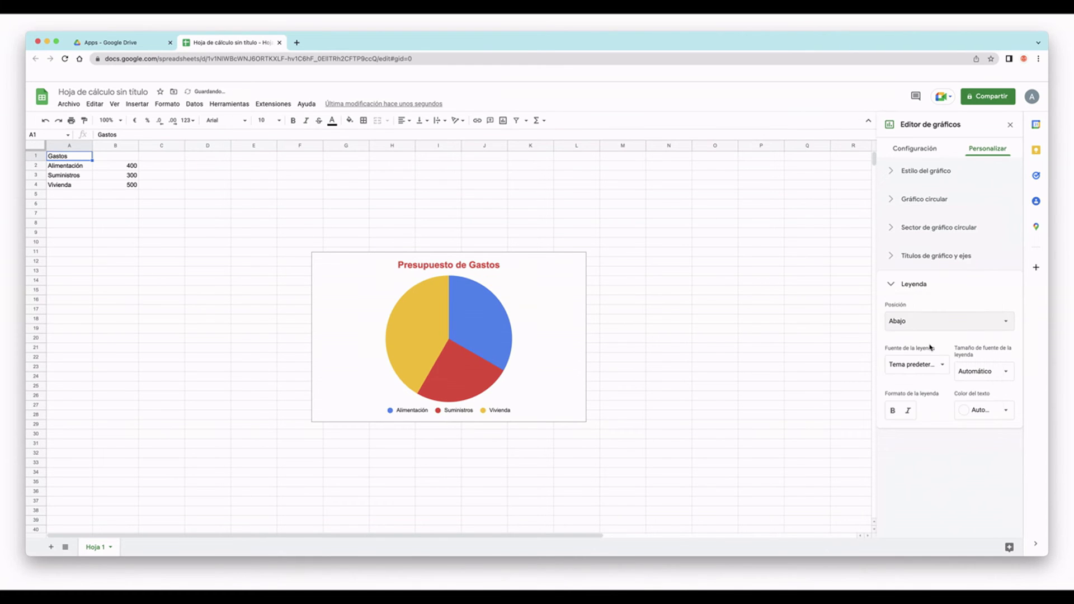
click(931, 335)
click(931, 336)
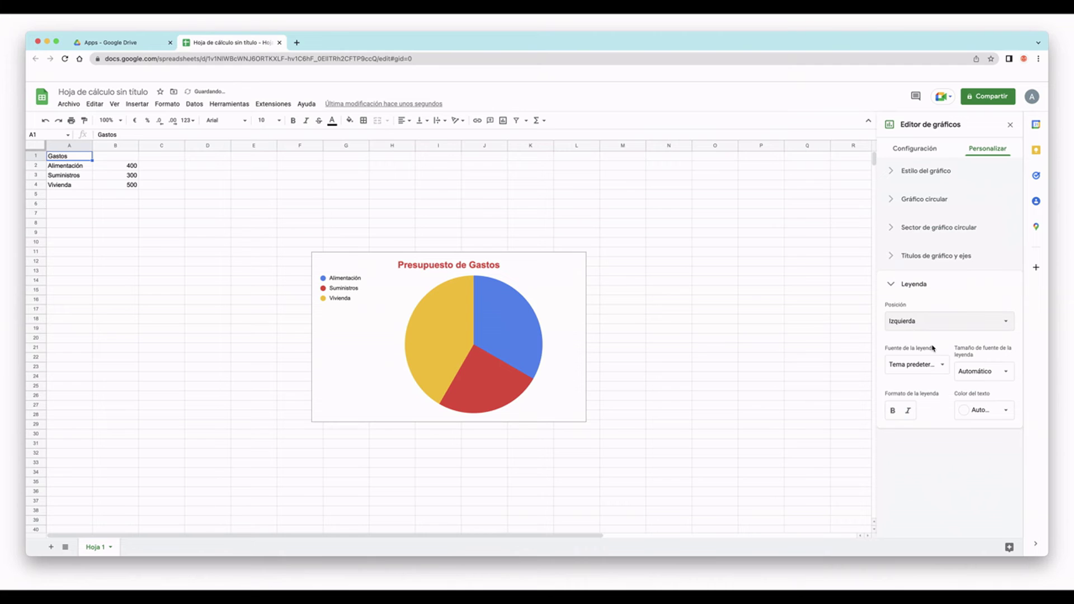
click(931, 322)
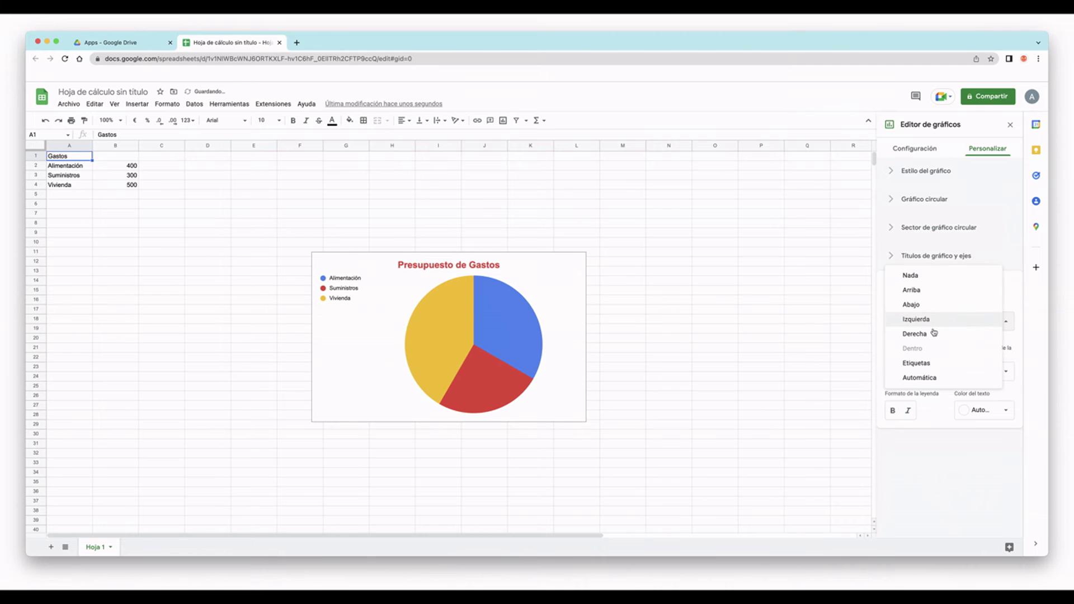
click(928, 363)
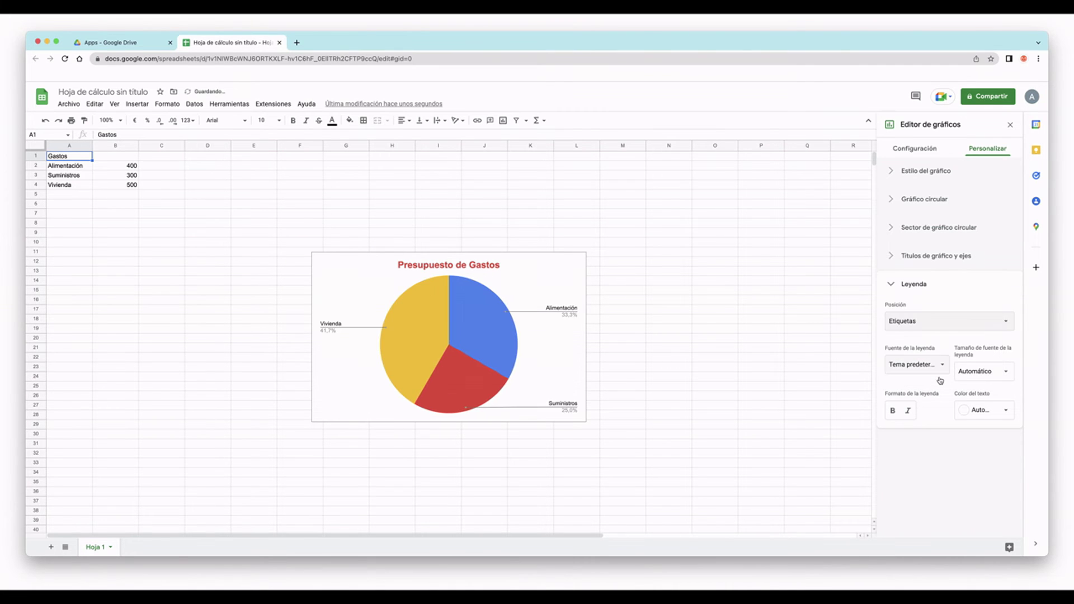
click(943, 329)
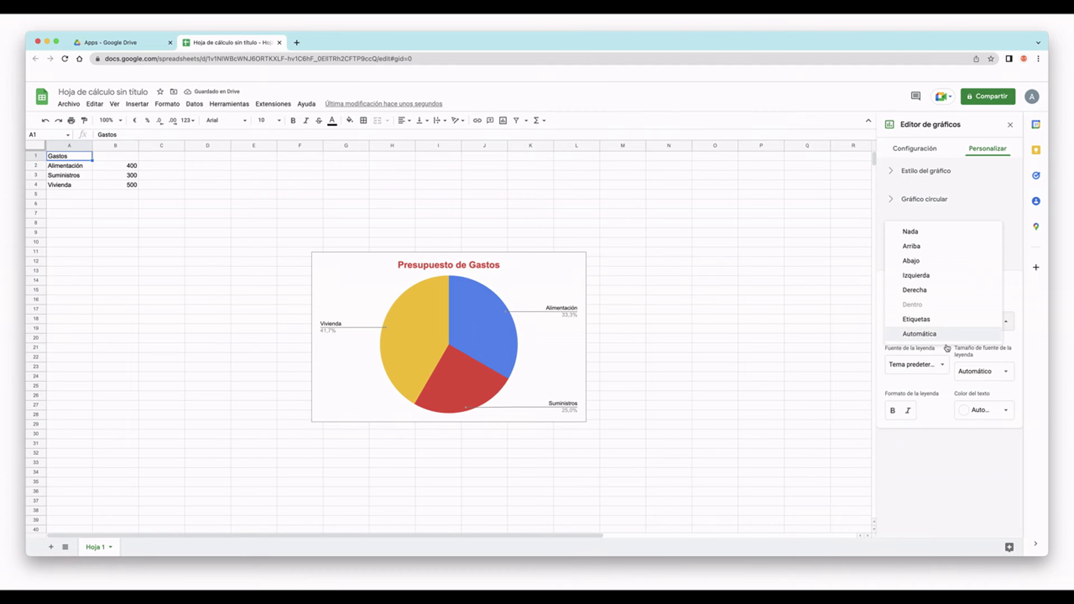
click(945, 335)
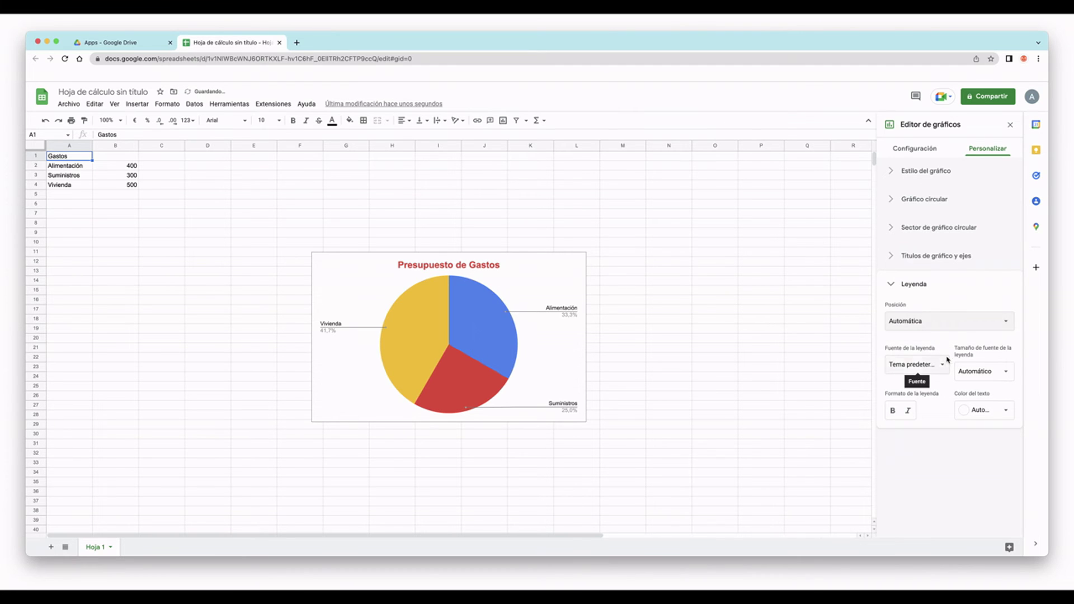
Format the chart's legend text as blue, bold and italic.
click(1006, 410)
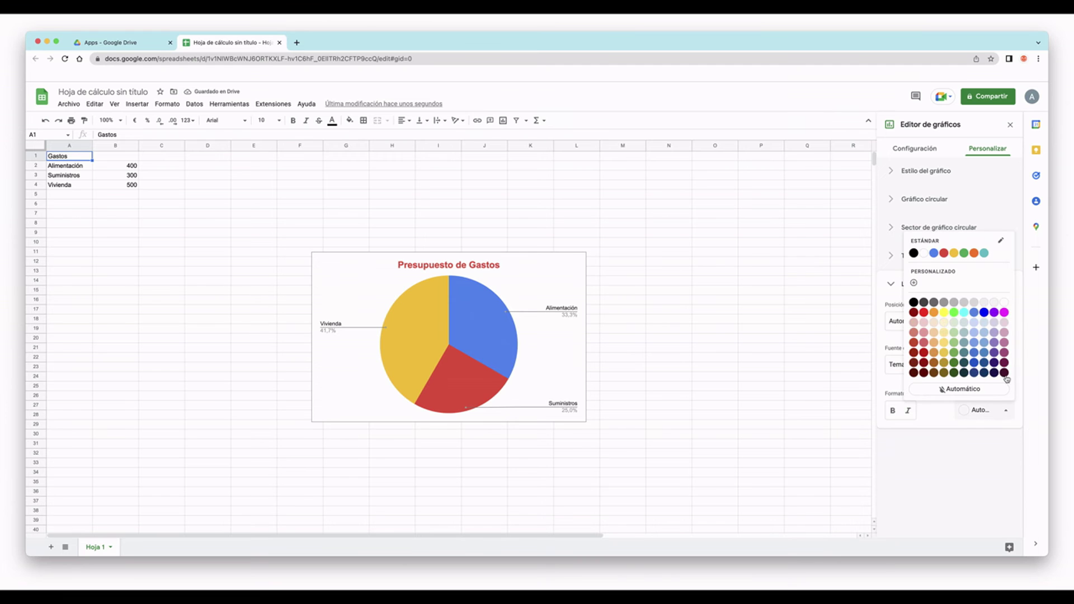
click(984, 312)
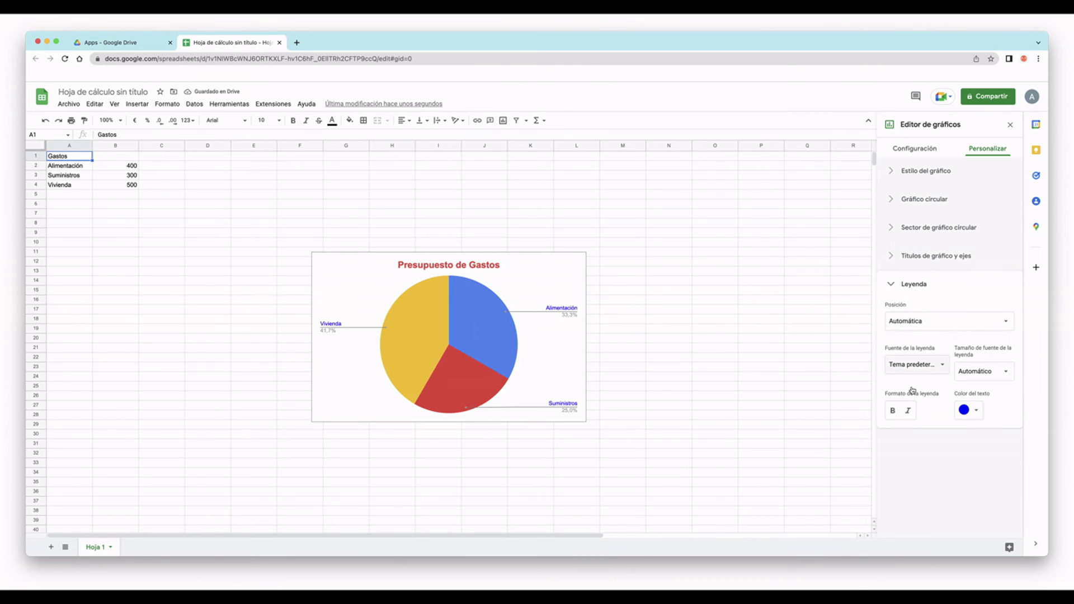
click(892, 411)
click(908, 410)
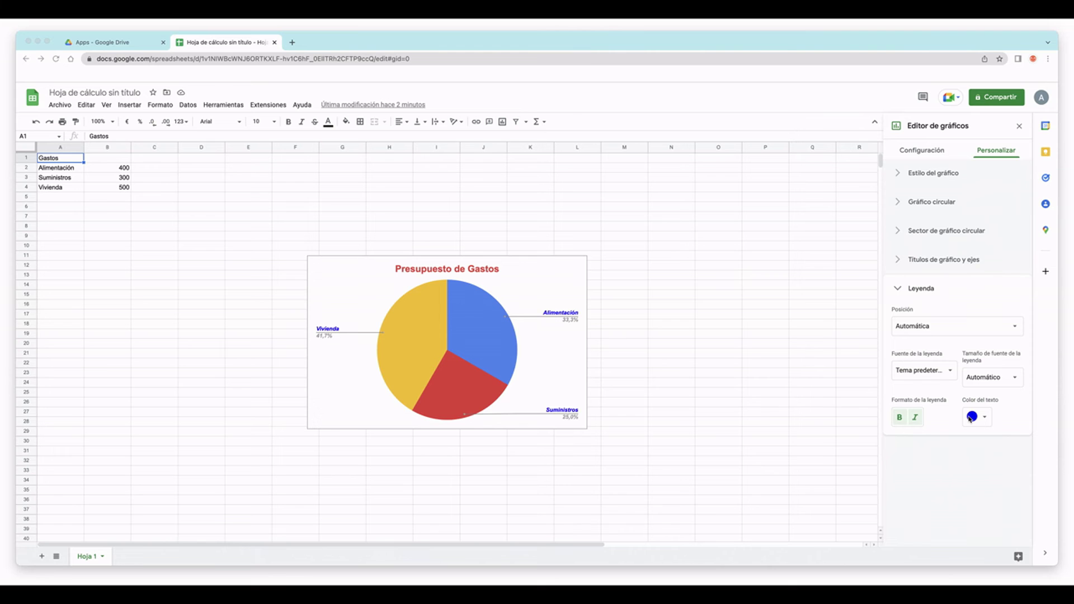
Change the pie chart's type to the suggested column chart, Gráfico de columnas.
click(932, 145)
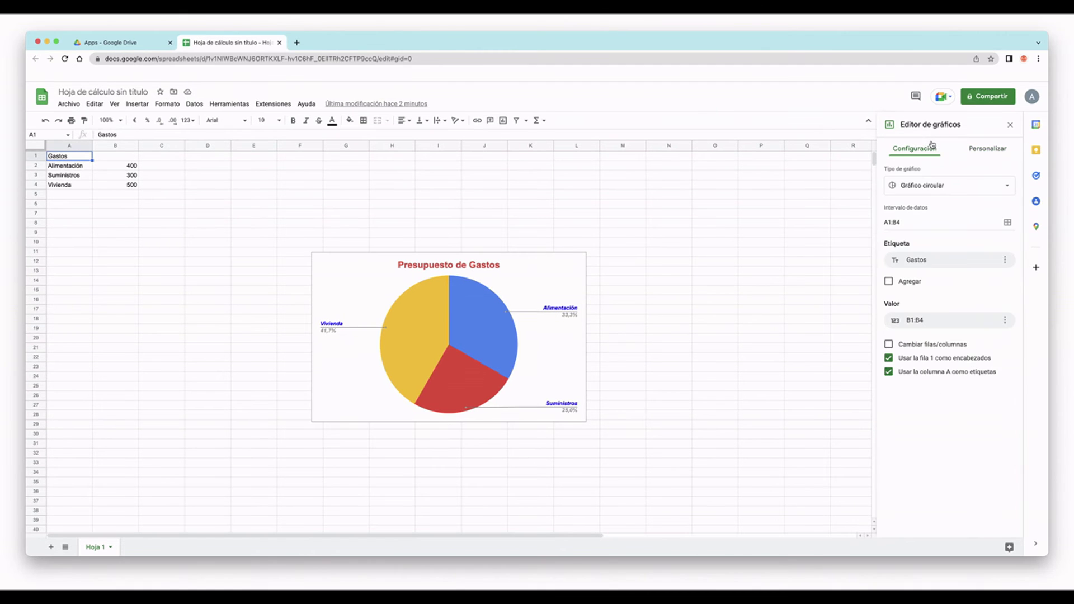
click(938, 185)
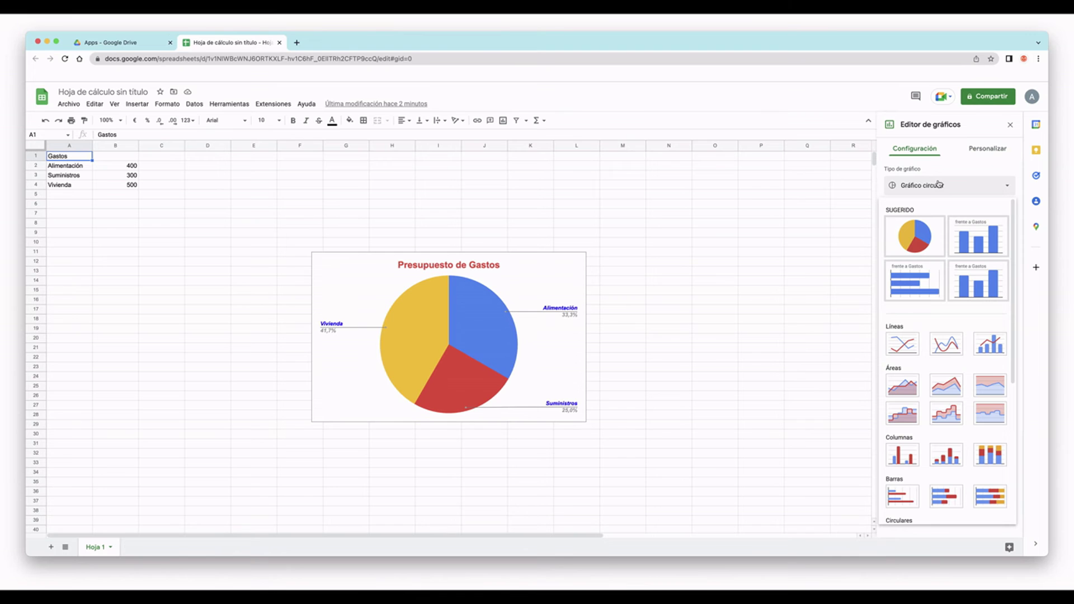
click(1001, 245)
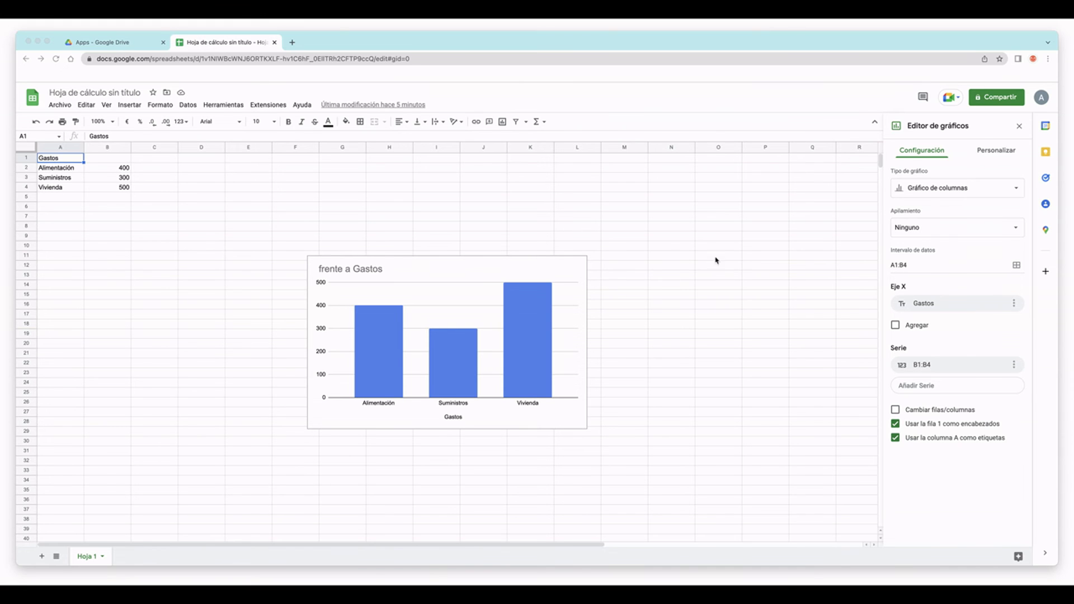
Turn on the 3D option in the column chart's style settings.
click(1007, 149)
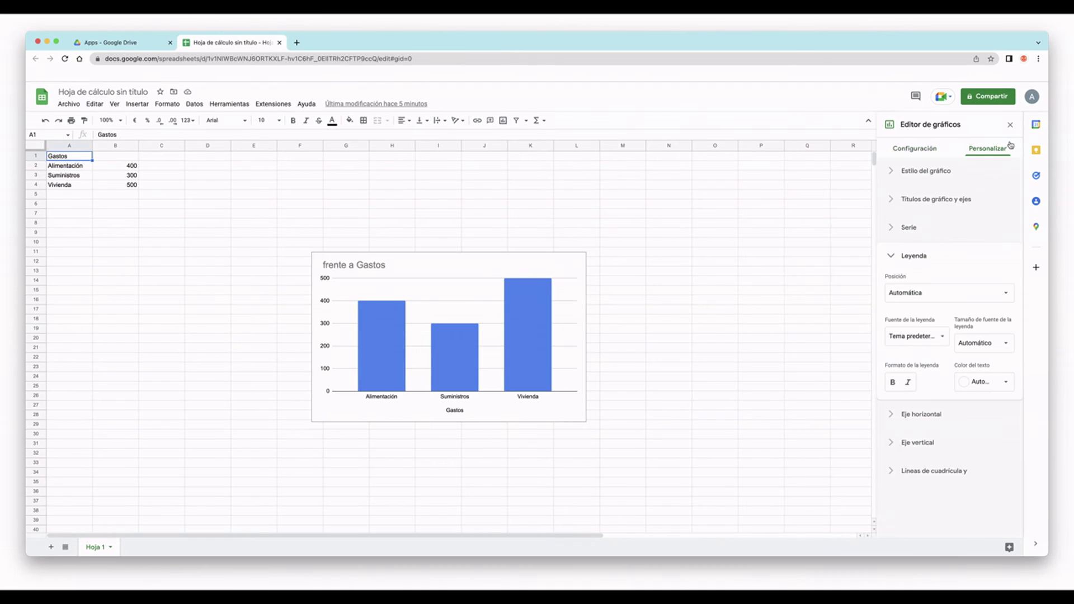
click(948, 171)
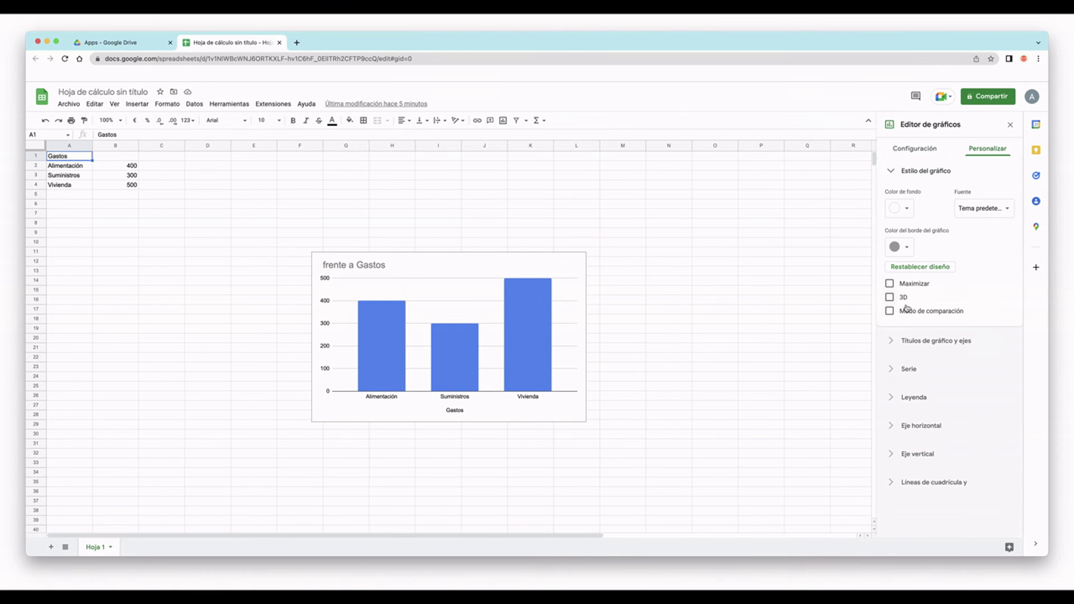
click(903, 298)
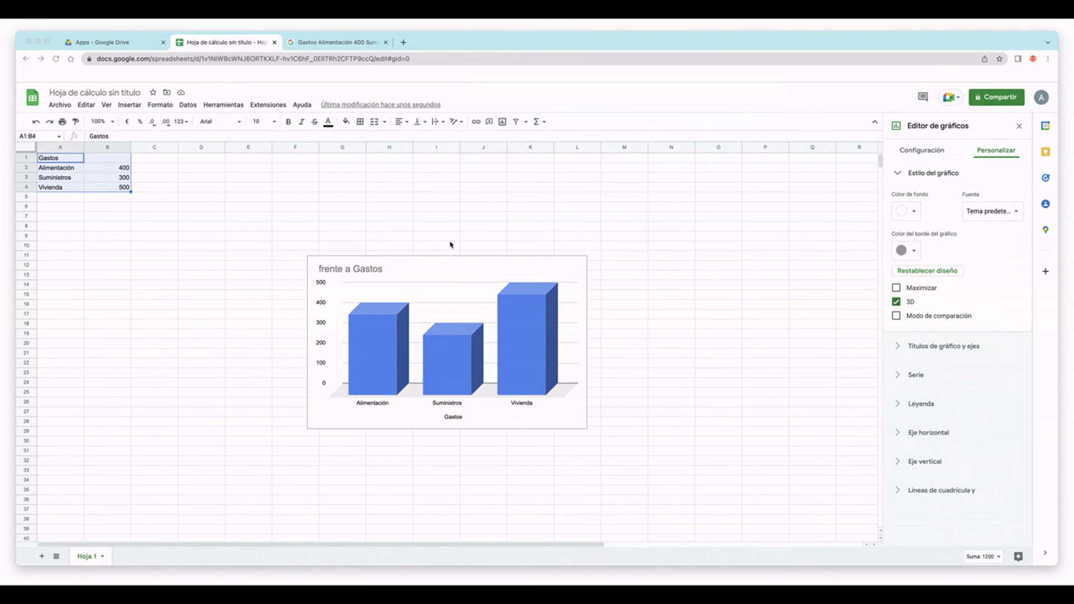
Look over the chart's download formats and publish the "frente a Gastos" chart to the web as an Interactivo link.
click(463, 277)
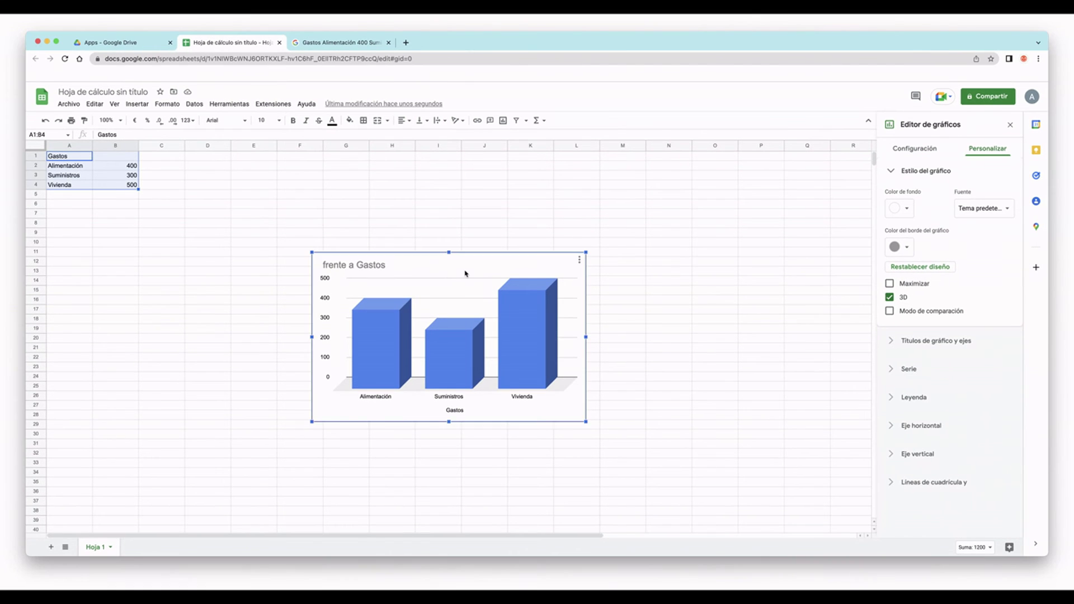
click(579, 260)
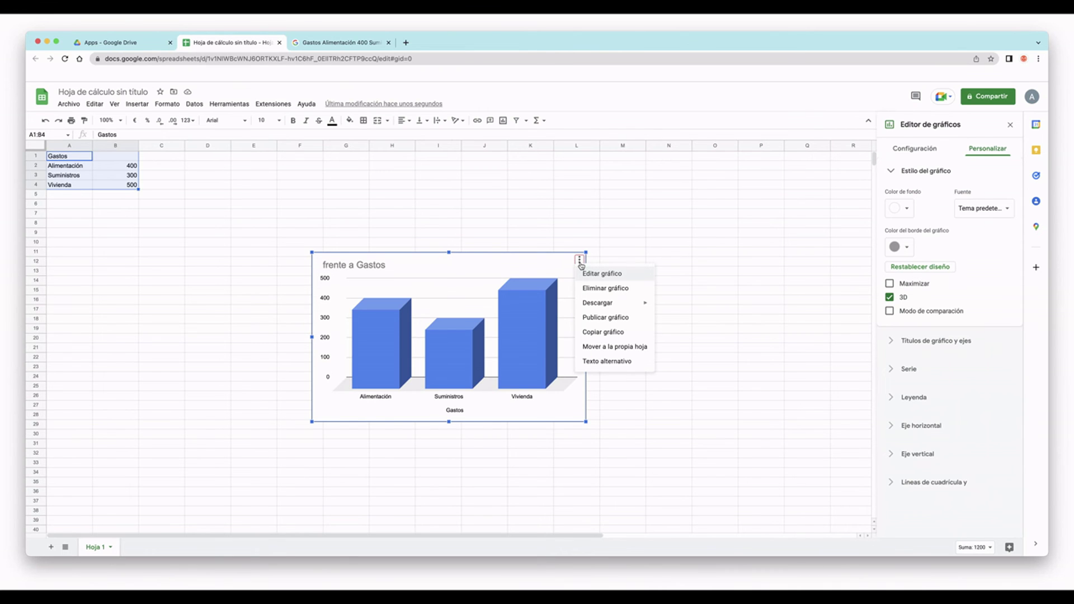
mouse_move(608, 307)
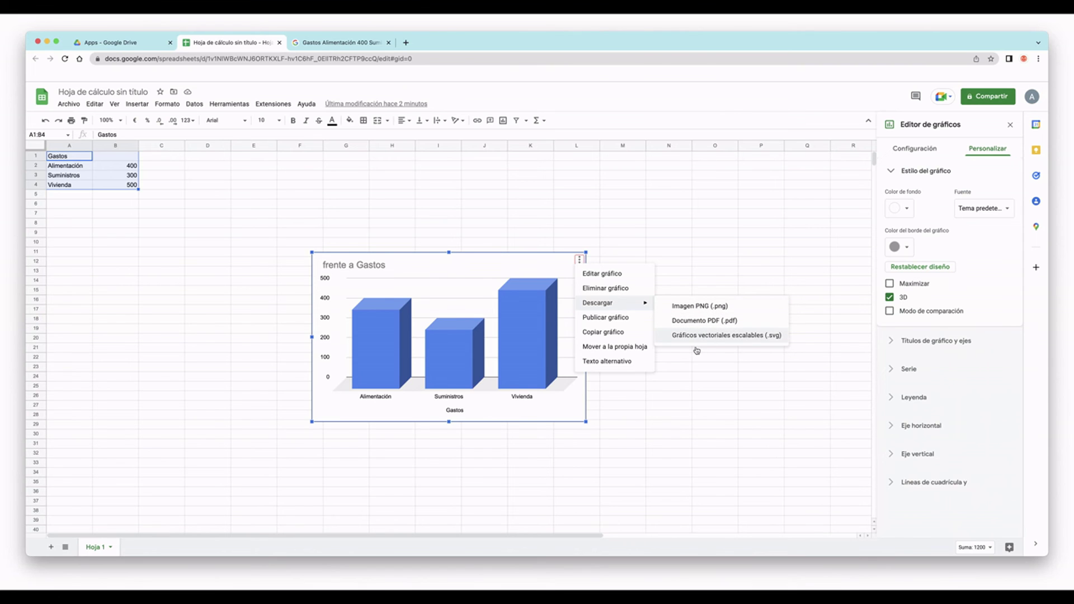
click(599, 323)
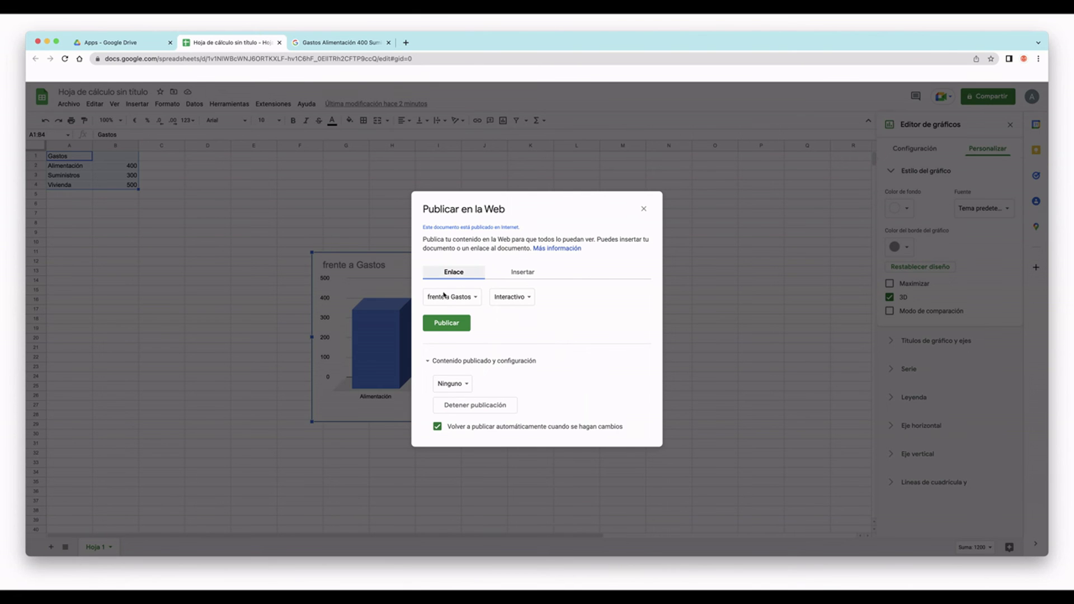
click(442, 330)
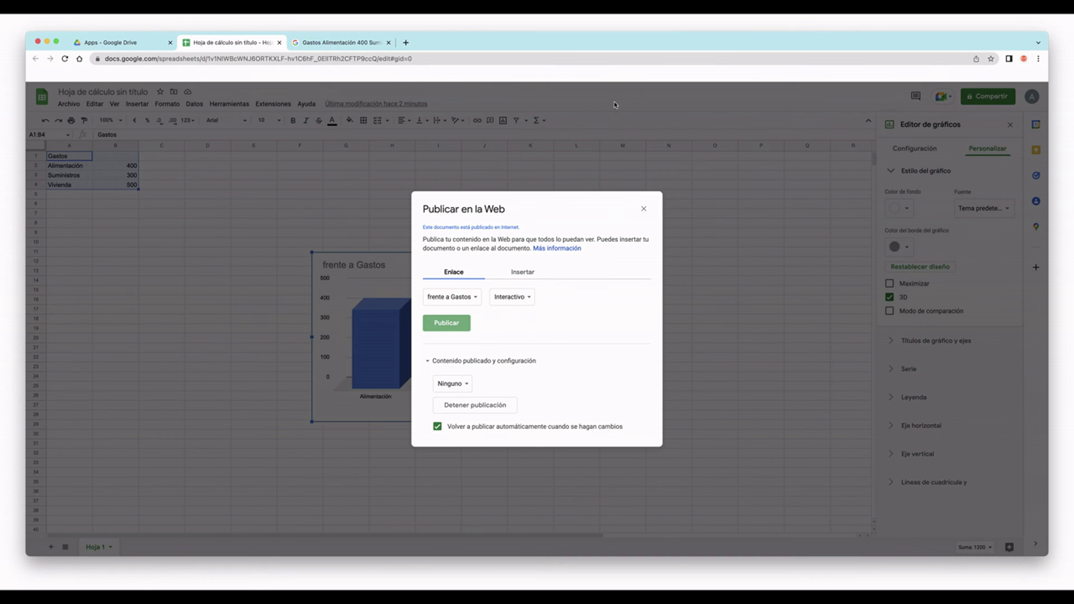
click(447, 323)
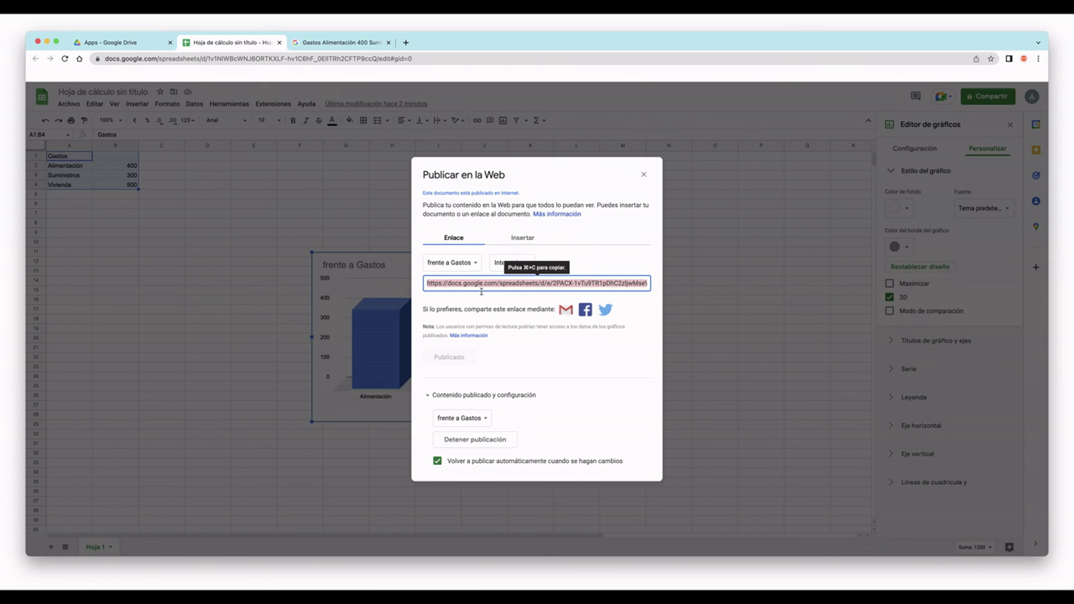
Copy the full link of the published chart and open it in a new browser tab.
click(446, 291)
click(426, 288)
drag(426, 289, 661, 297)
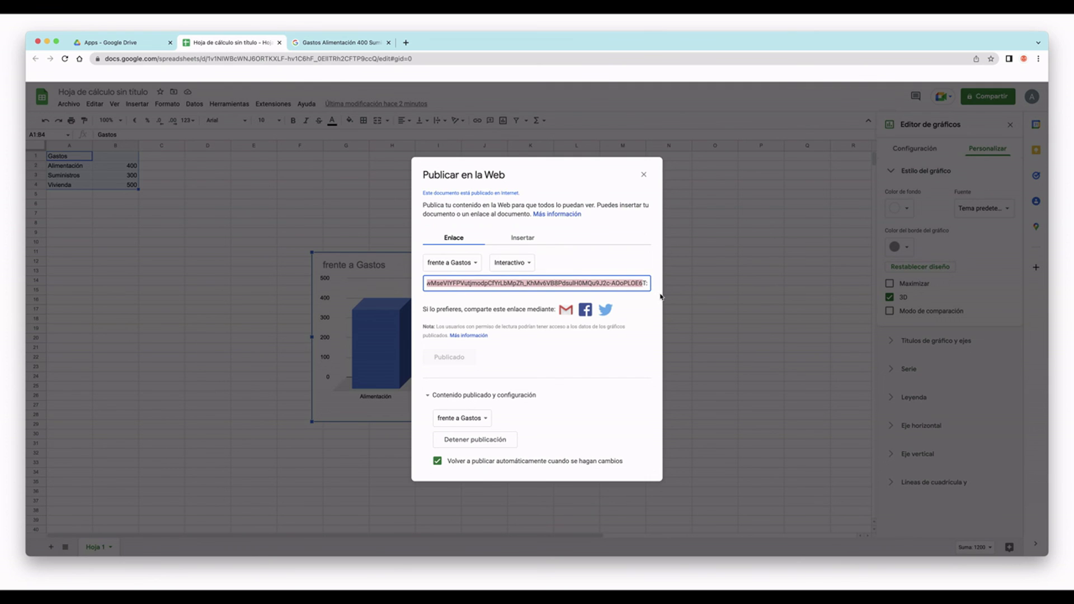
click(446, 291)
drag(434, 288, 675, 291)
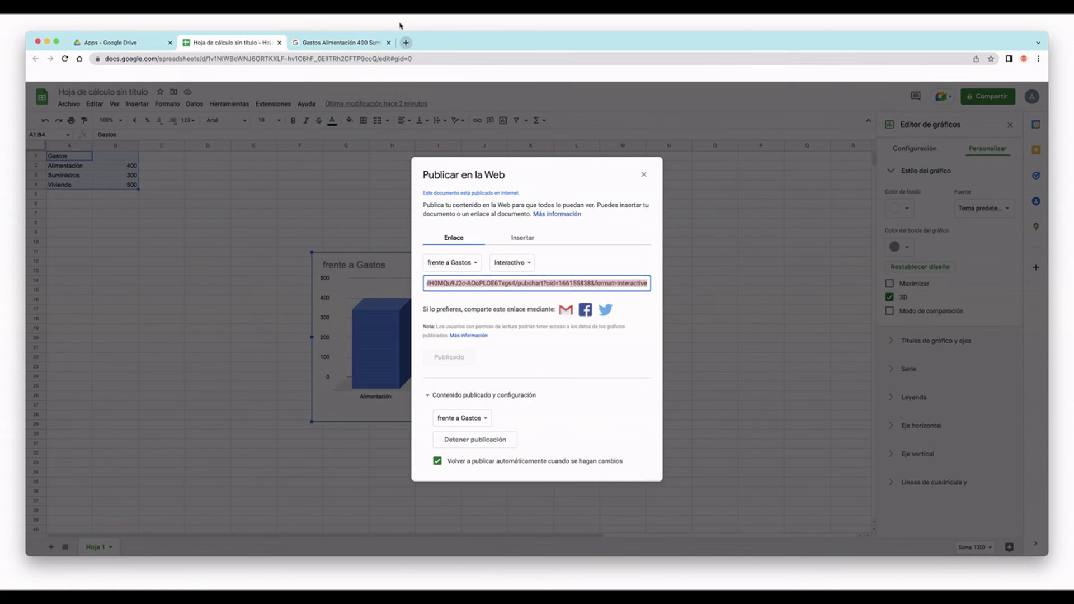
key(super+t)
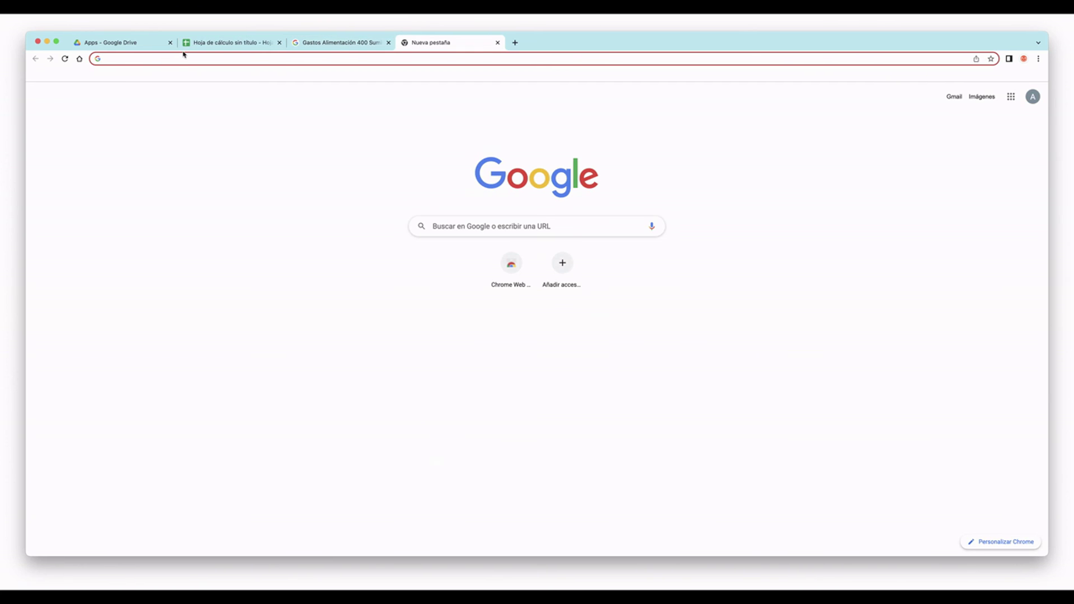
text(https://docs.google.com/spreadsheets/d/e/2PACX-1vTu9TR1pDhC2zljwMseVIYFPVutjmodpCfYrLbMpZh_KhMv6VB8PdsulH0MQu9J2c-AOoPLOE6Txgs4/pubchart?oid=166155838&format=interactive)
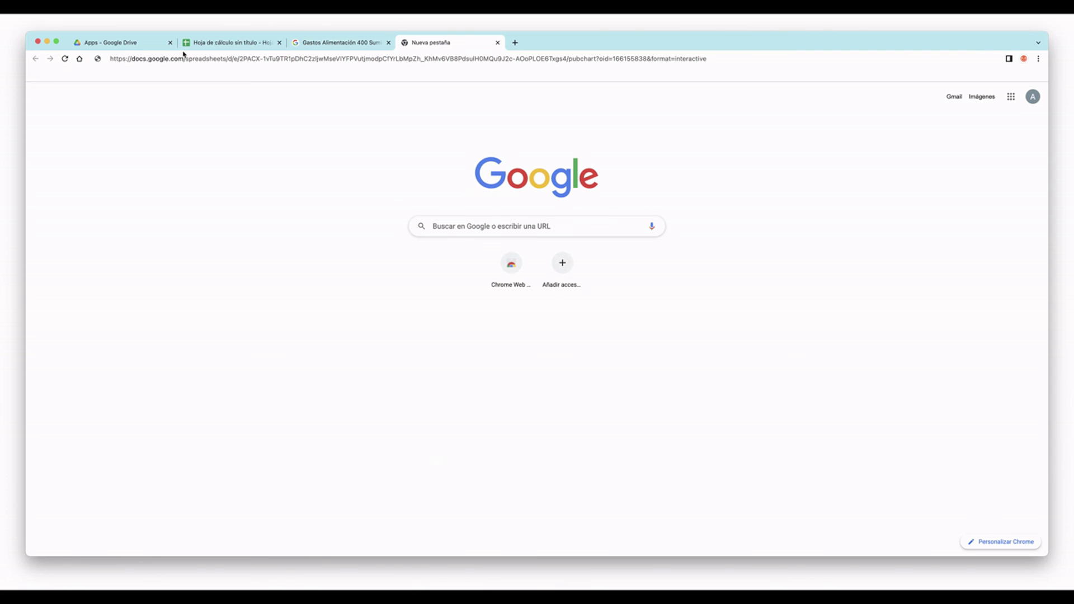
key(Return)
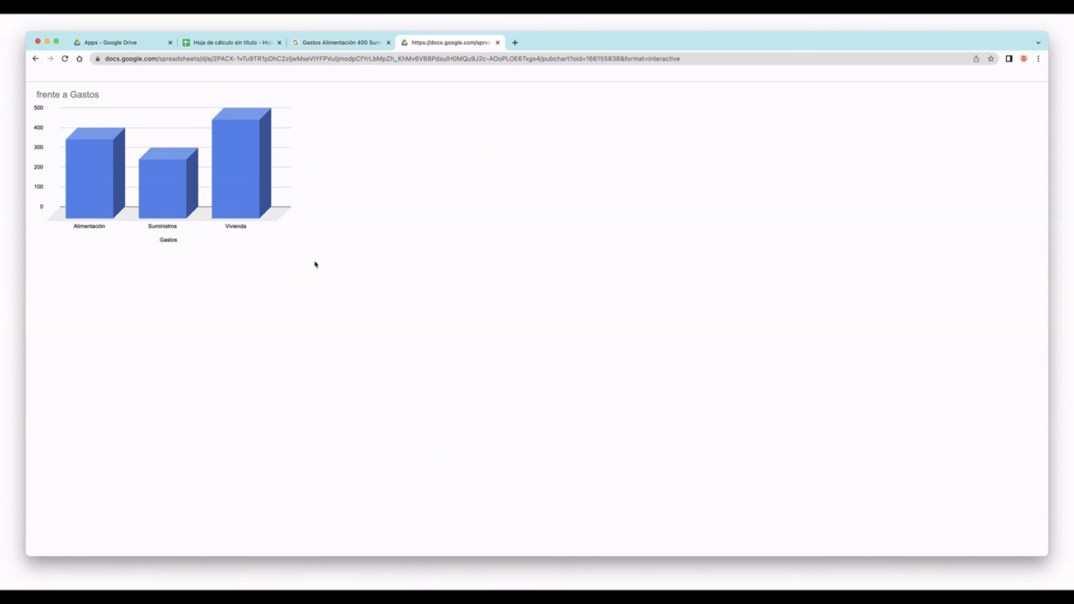
mouse_move(69, 151)
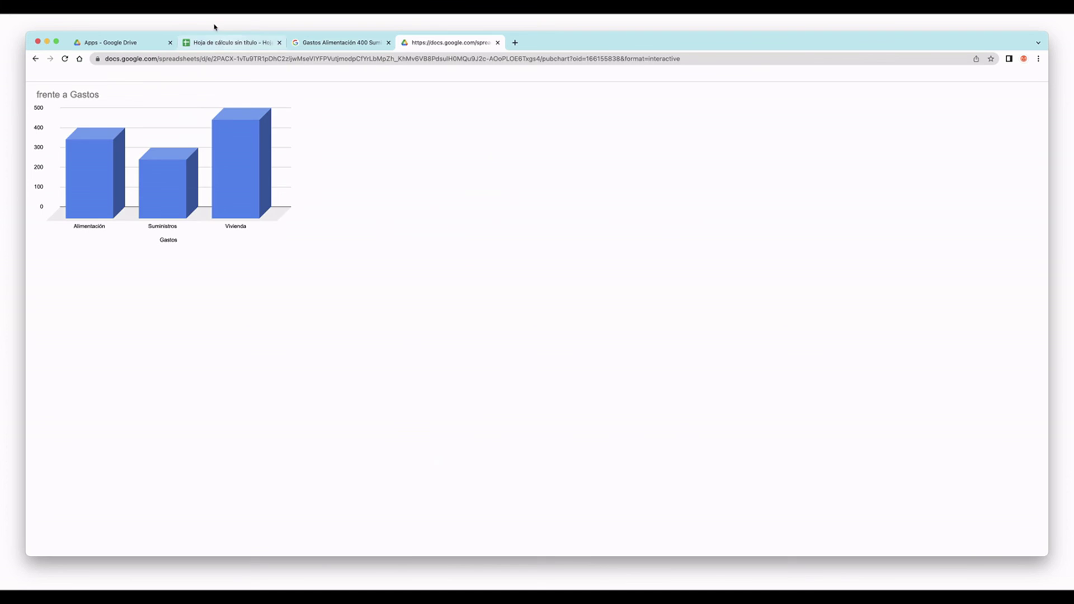
Return to the spreadsheet, view the published chart's embed code under Insertar, and close the publishing dialog.
click(219, 43)
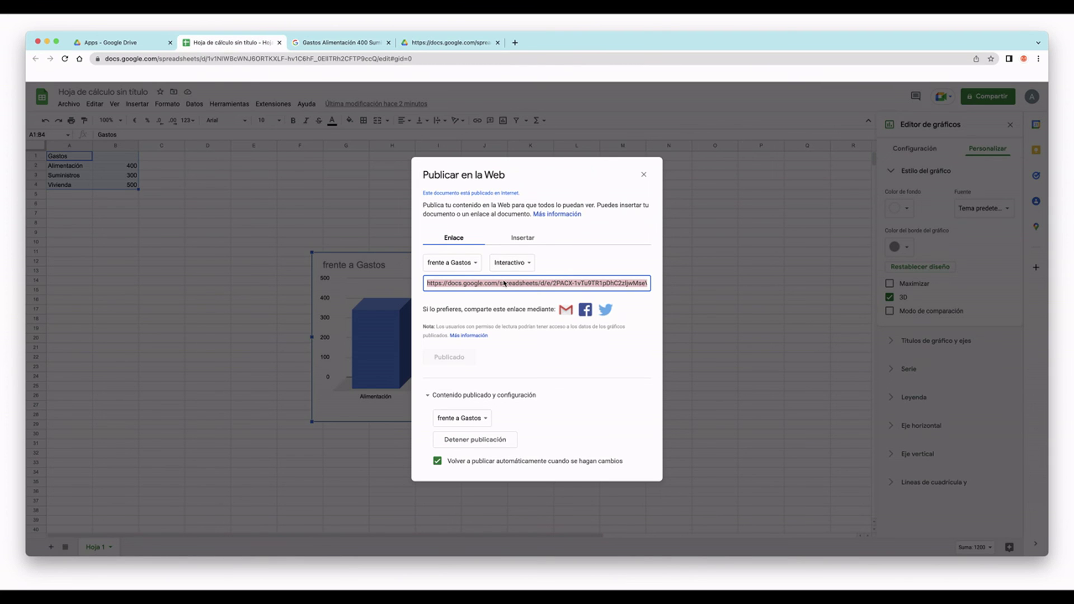
click(523, 239)
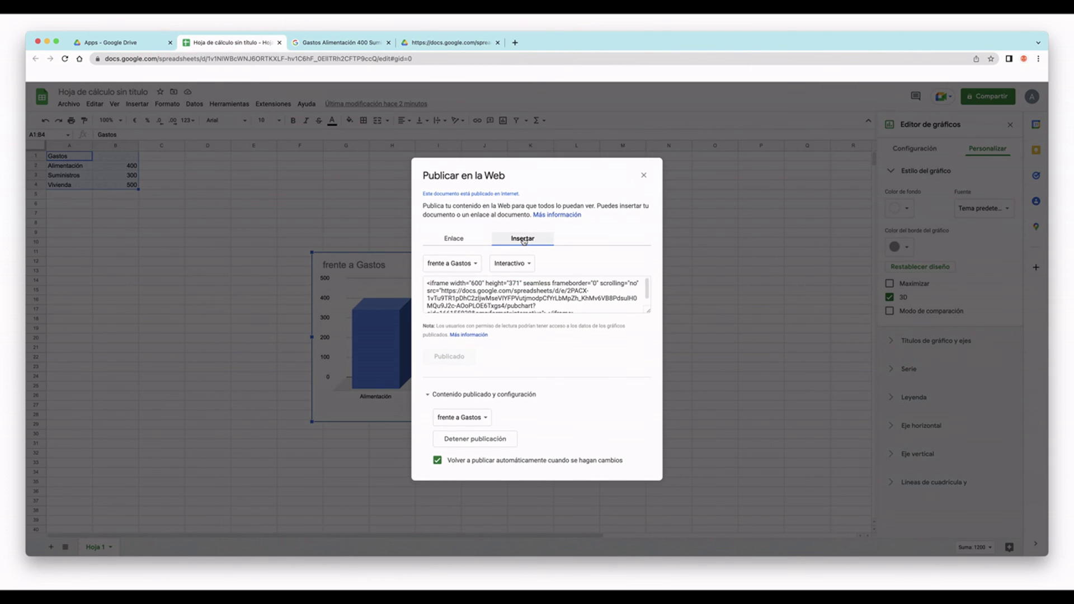
click(420, 289)
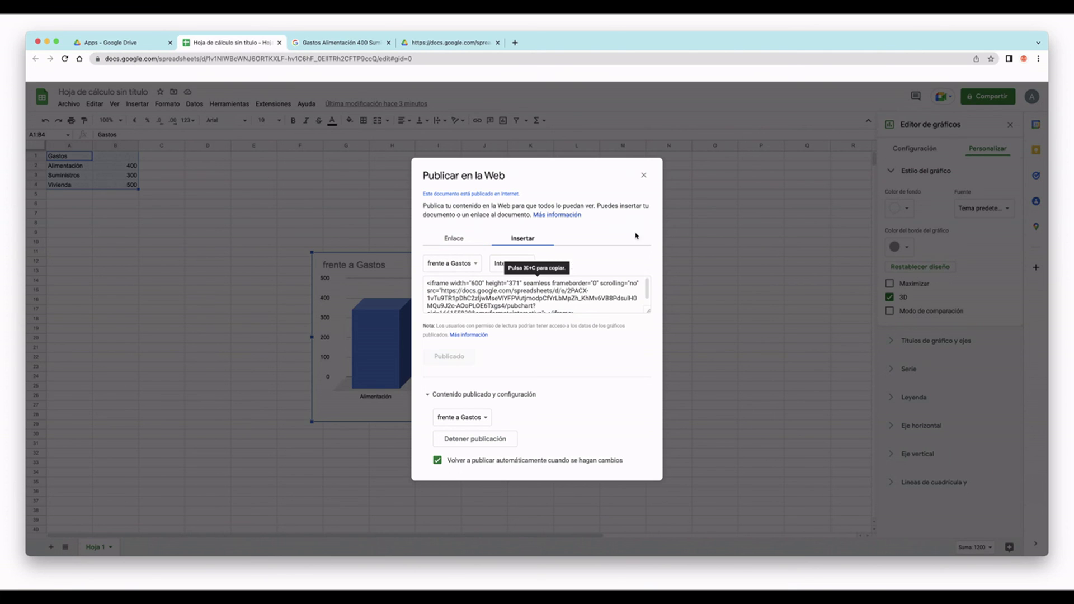
click(648, 172)
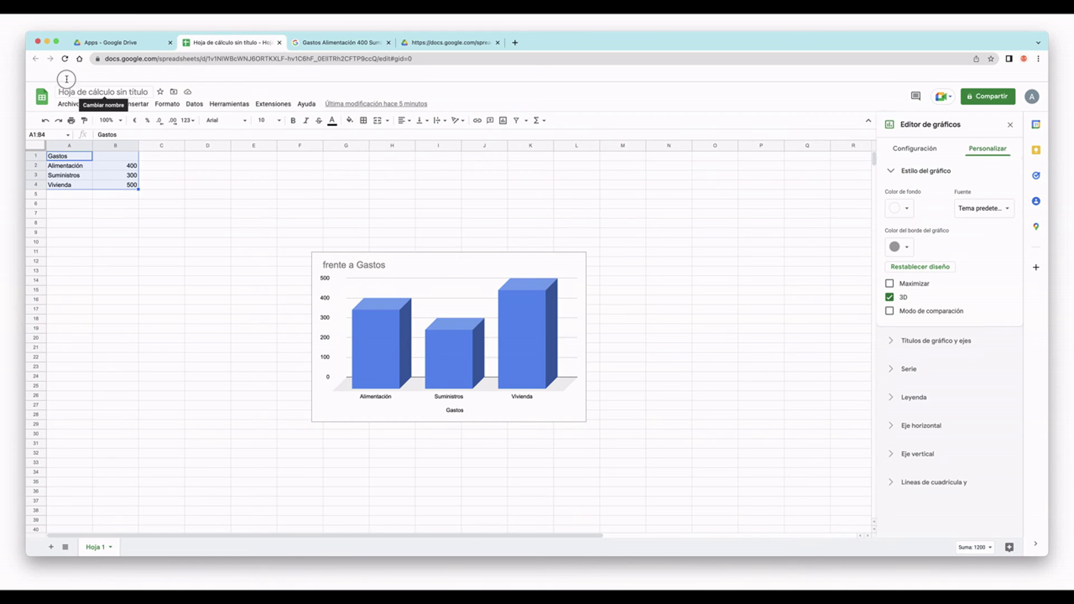
Rename the untitled spreadsheet as "Gastos Prueba".
click(66, 79)
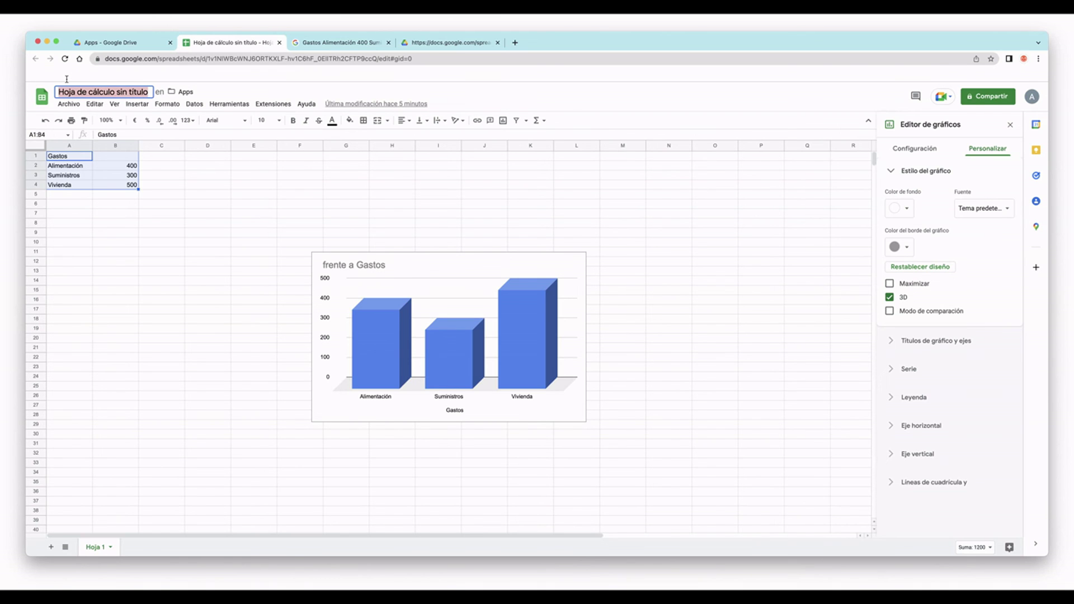
text(Gastos Prueba)
key(Return)
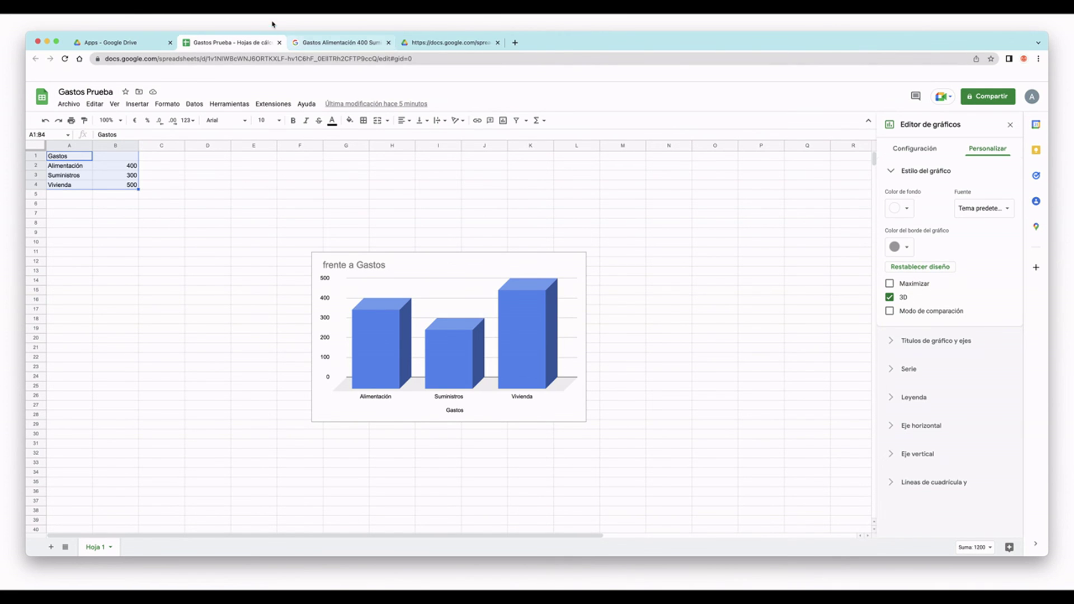
Close the spreadsheet and switch to the Apps folder in Google Drive.
click(279, 42)
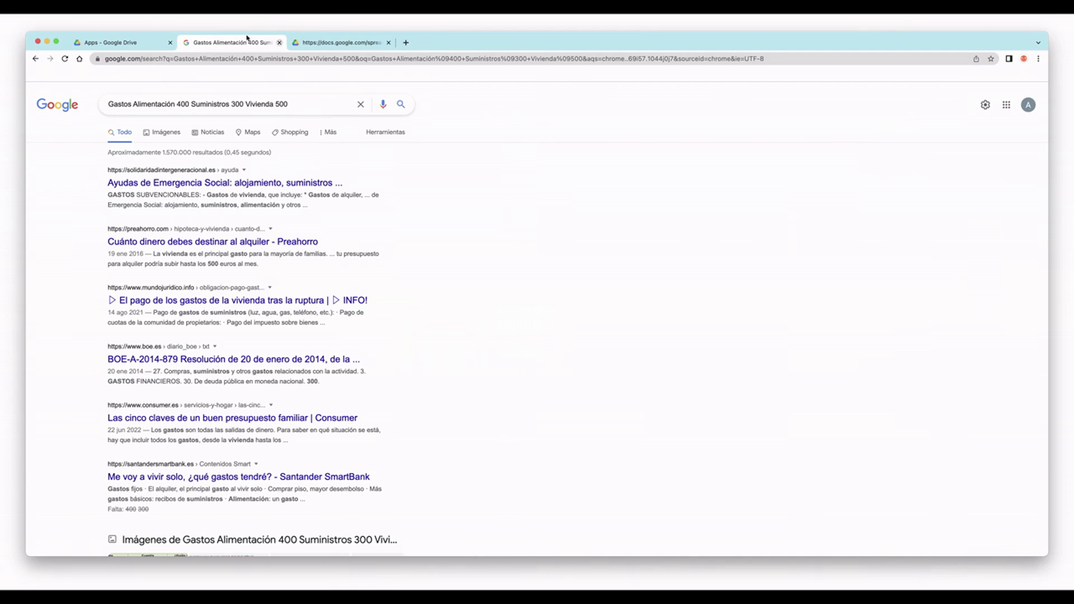
click(95, 42)
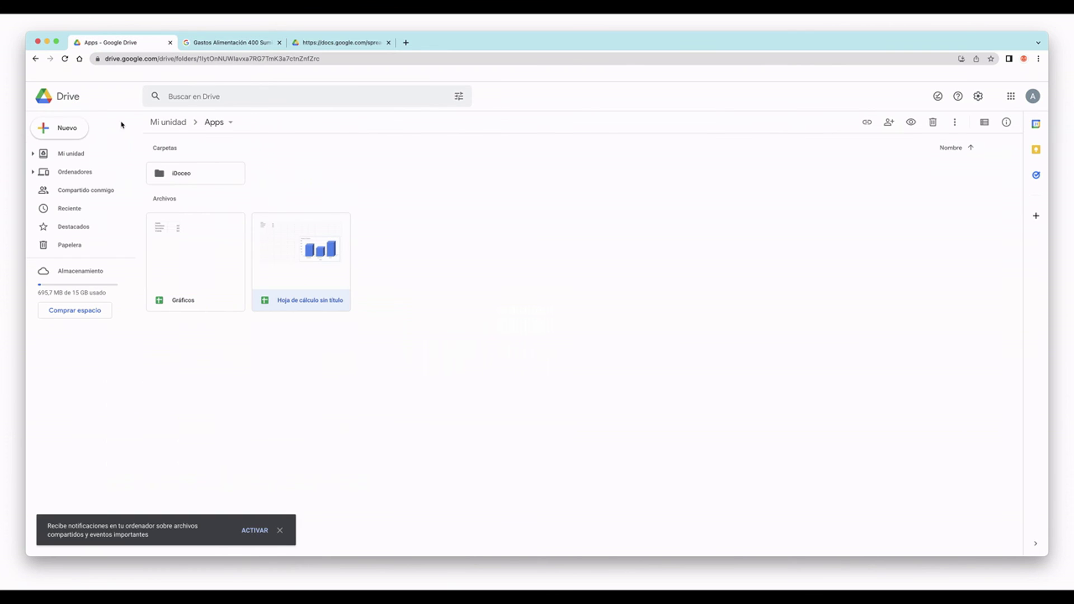